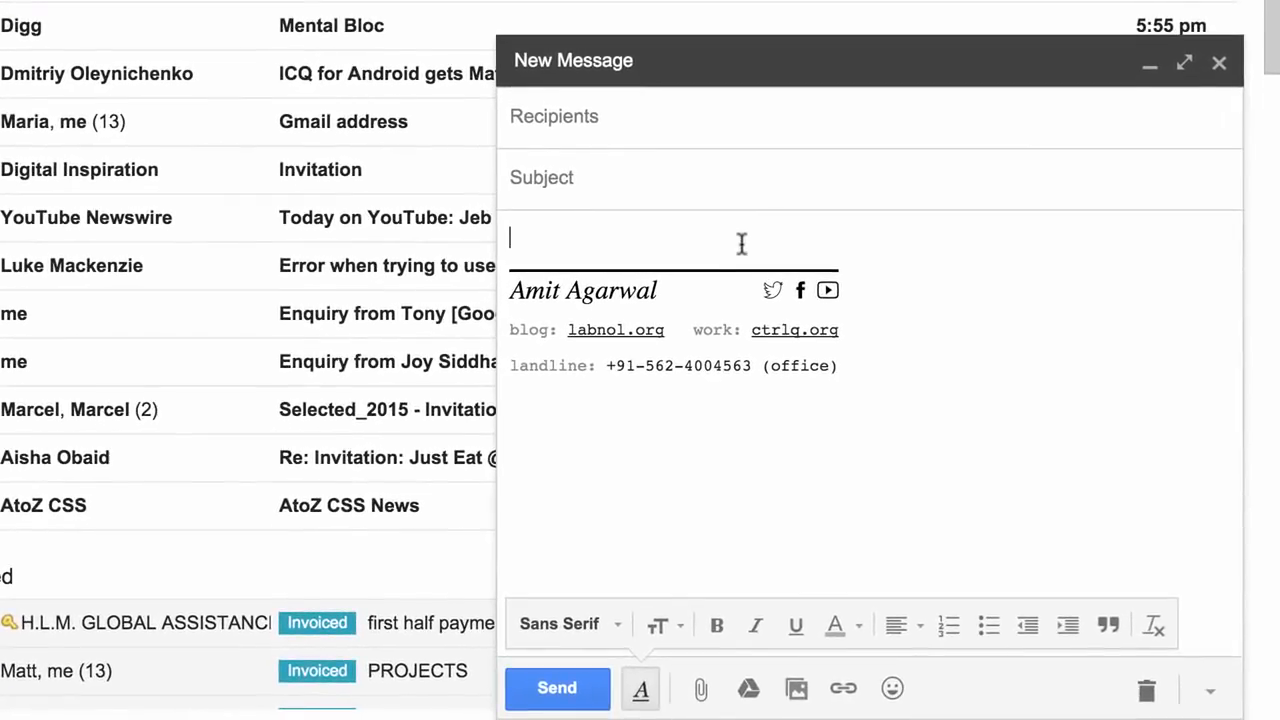
Write a new message declining the event invite with prior commitments, and set the subject to Event Invite Declined.
{"action": "type", "text": "Hi,"}
{"action": "key", "text": "Return"}
{"action": "type", "text": "Thank you for your invite. I really appreciate it."}
{"action": "key", "text": "Return"}
{"action": "type", "text": "However, I regret that I will not be able to attend the event due to prior commitments."}
{"action": "key", "text": "Return"}
{"action": "type", "text": "Regards."}
{"action": "key", "text": "shift+Tab"}
{"action": "type", "text": "Event Invite Declined"}
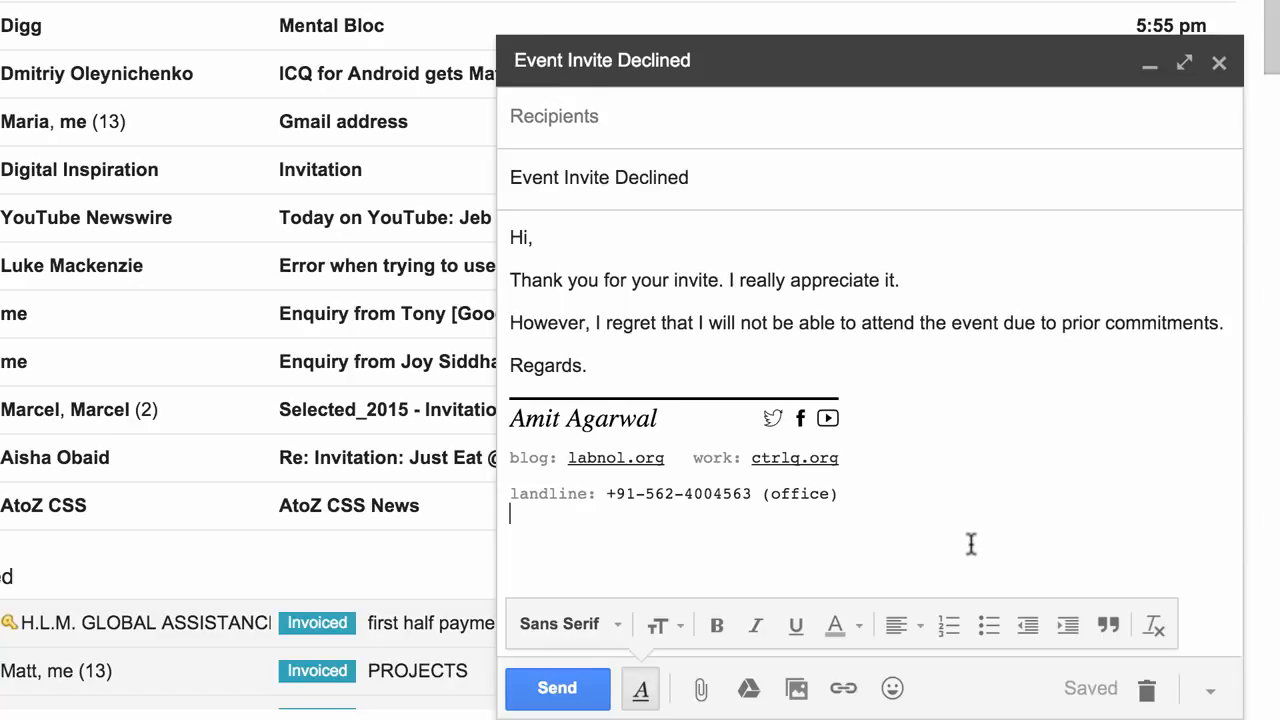
Save the message as a new canned response named Event Invite Declined [Canned].
{"action": "left_click", "coordinate": [1211, 692]}
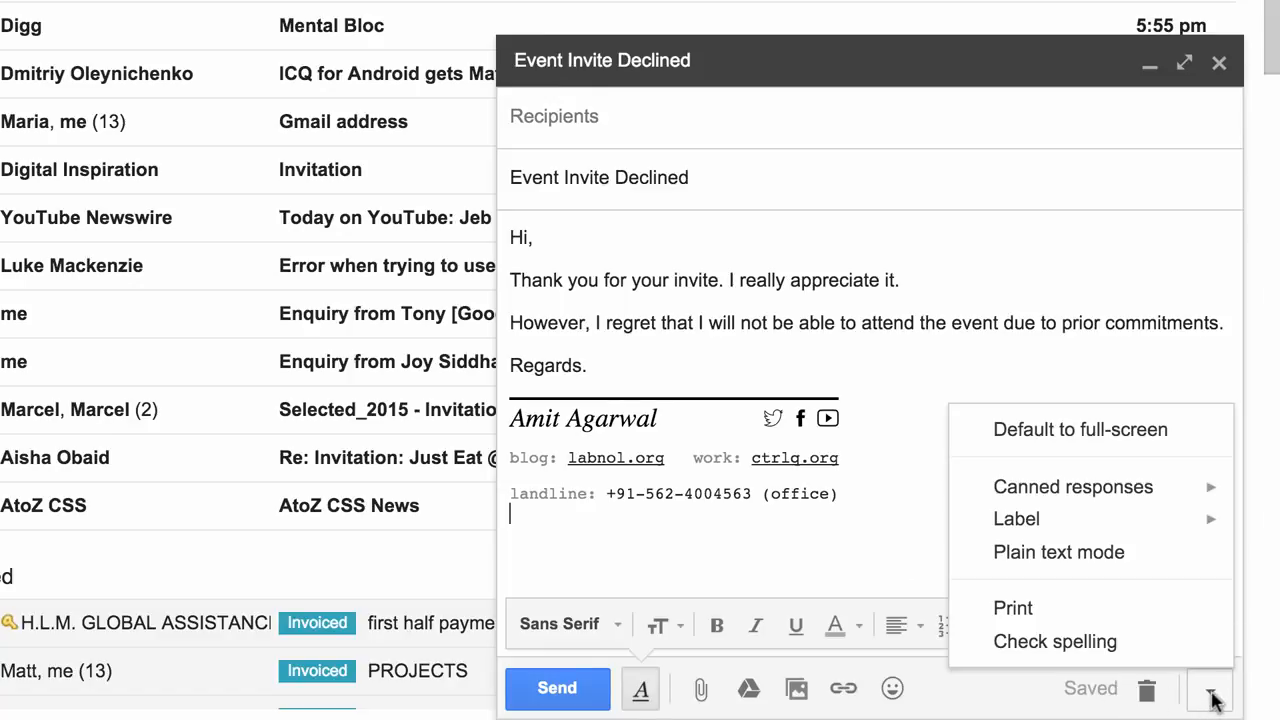
{"action": "mouse_move", "coordinate": [1110, 495]}
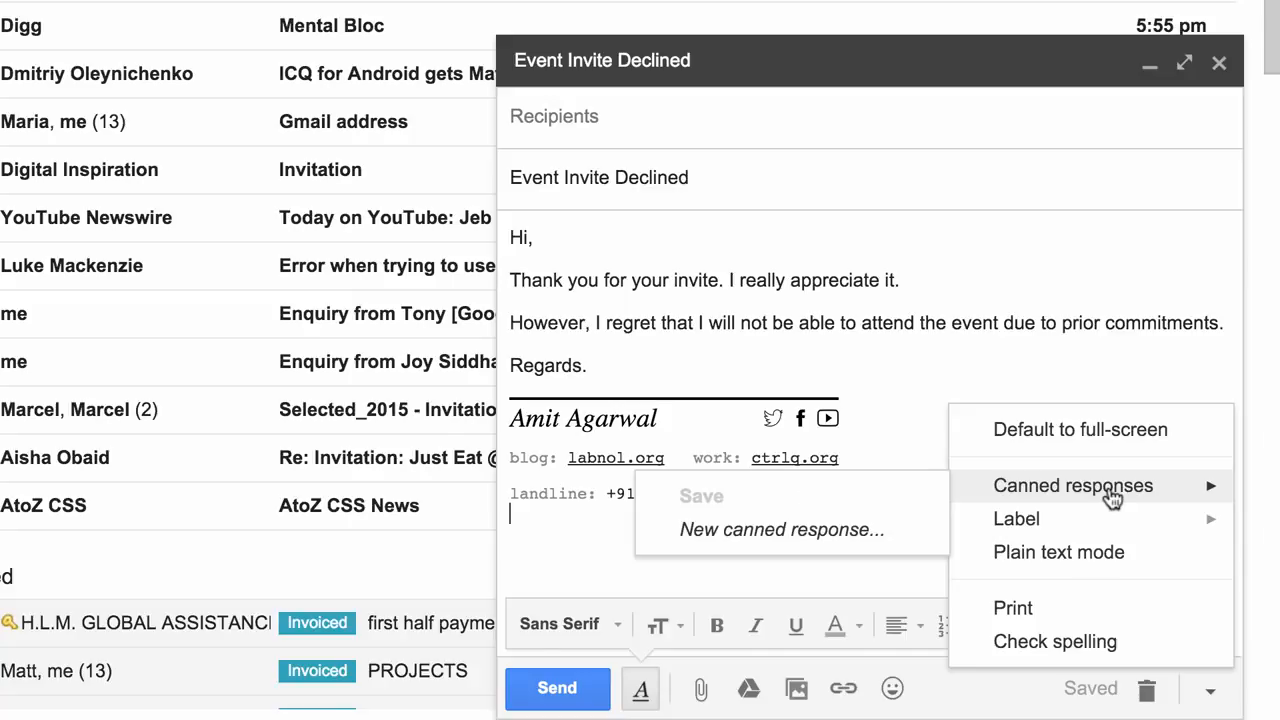
{"action": "left_click", "coordinate": [826, 533]}
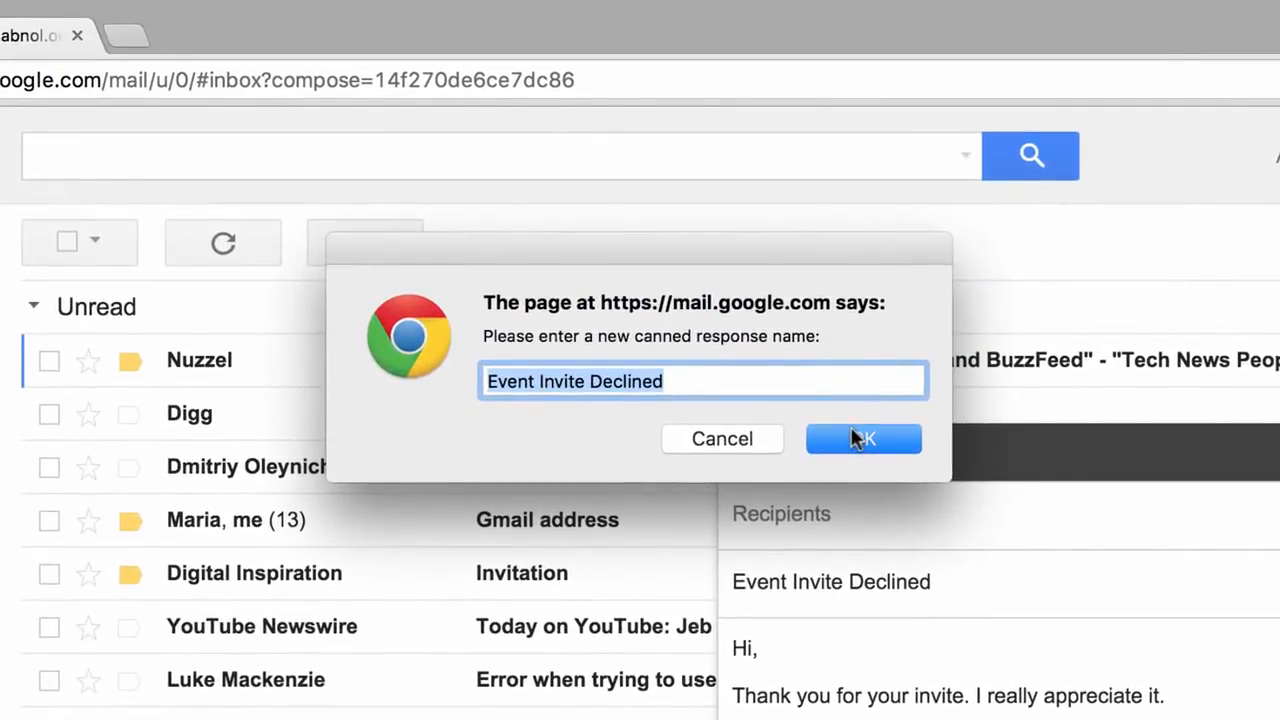
{"action": "left_click", "coordinate": [754, 383]}
{"action": "type", "text": "[Canned"}
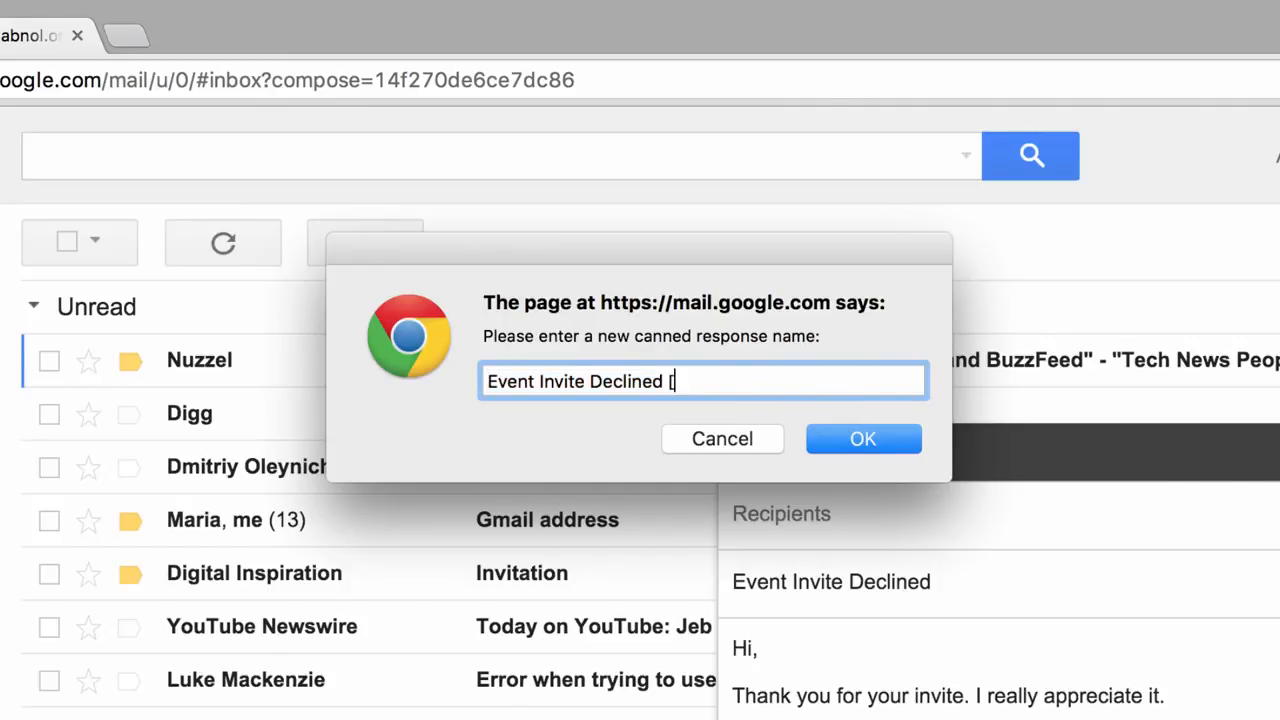
{"action": "type", "text": "]"}
{"action": "left_click", "coordinate": [858, 440]}
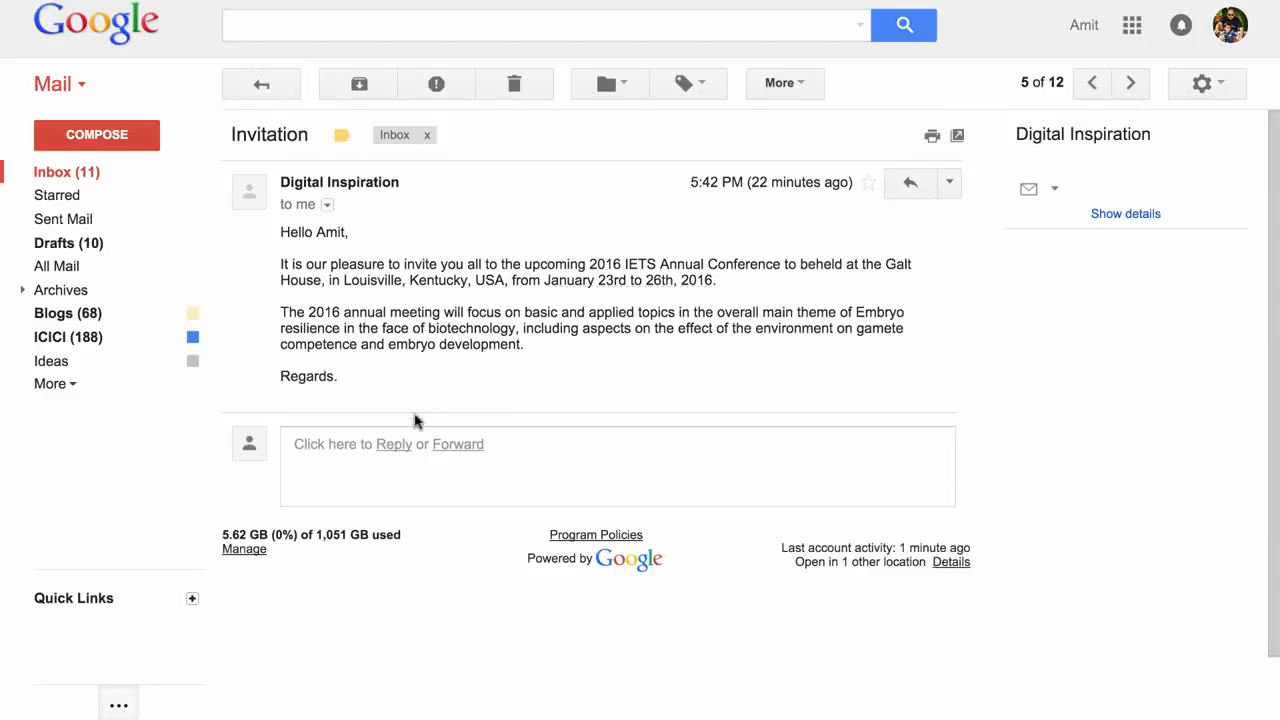
Reply to the Invitation email by inserting the Event Invite Declined [Canned] response, and send it.
{"action": "left_click", "coordinate": [392, 446]}
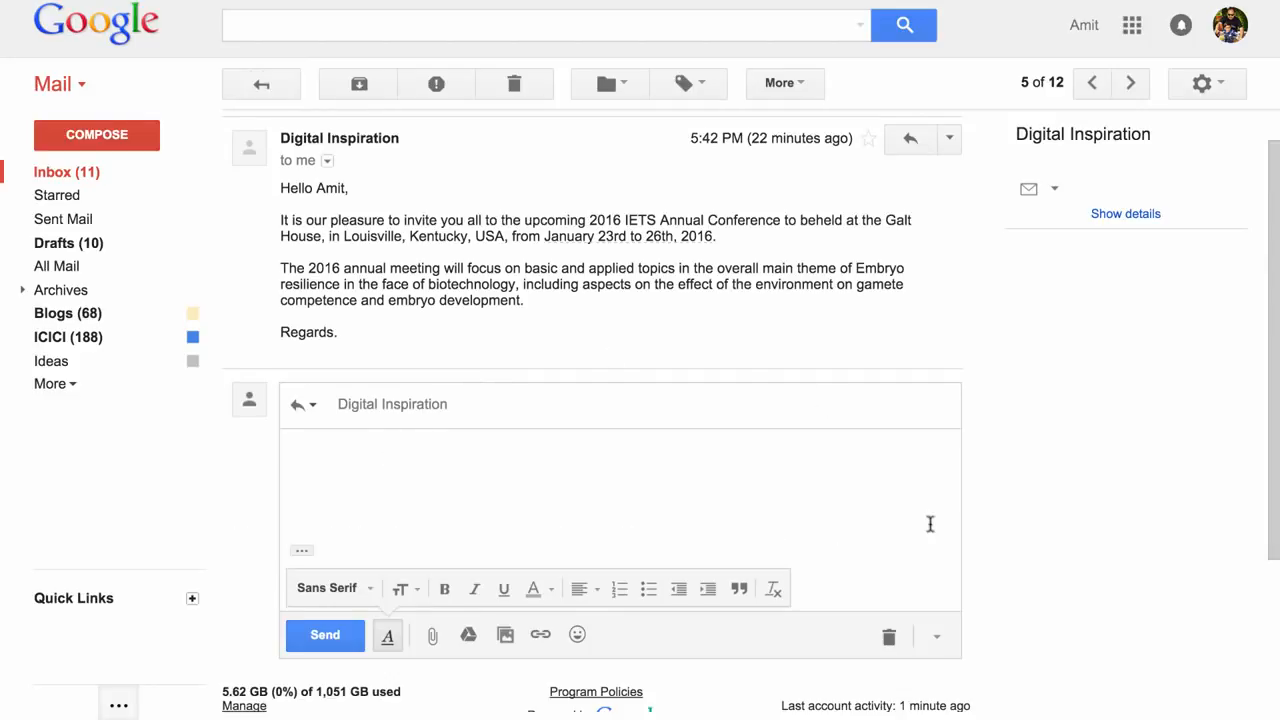
{"action": "left_click", "coordinate": [937, 636]}
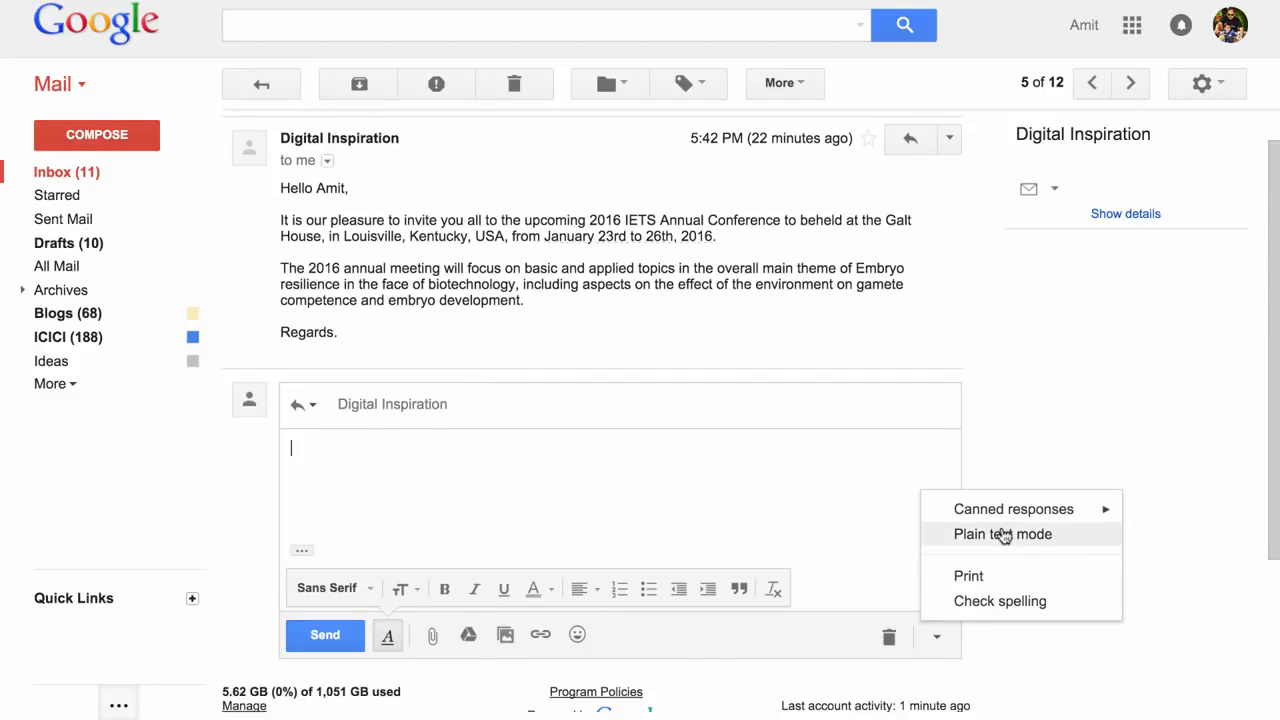
{"action": "mouse_move", "coordinate": [1028, 518]}
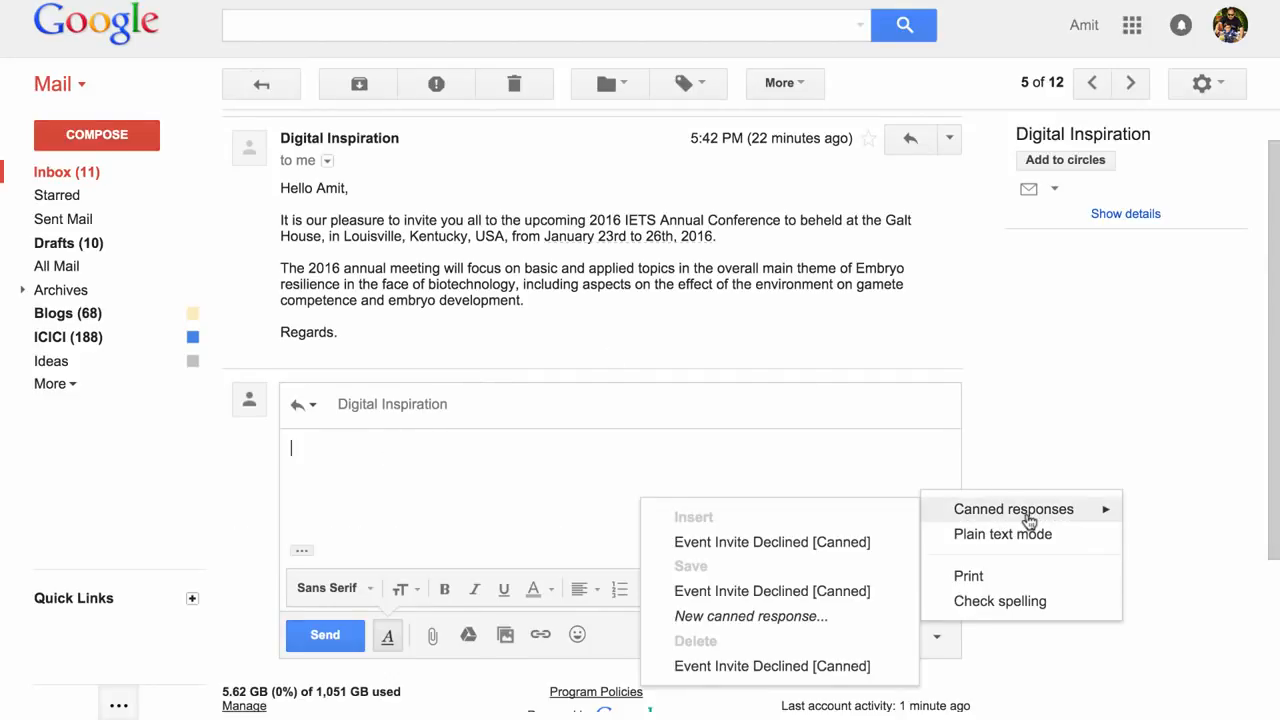
{"action": "left_click", "coordinate": [776, 548]}
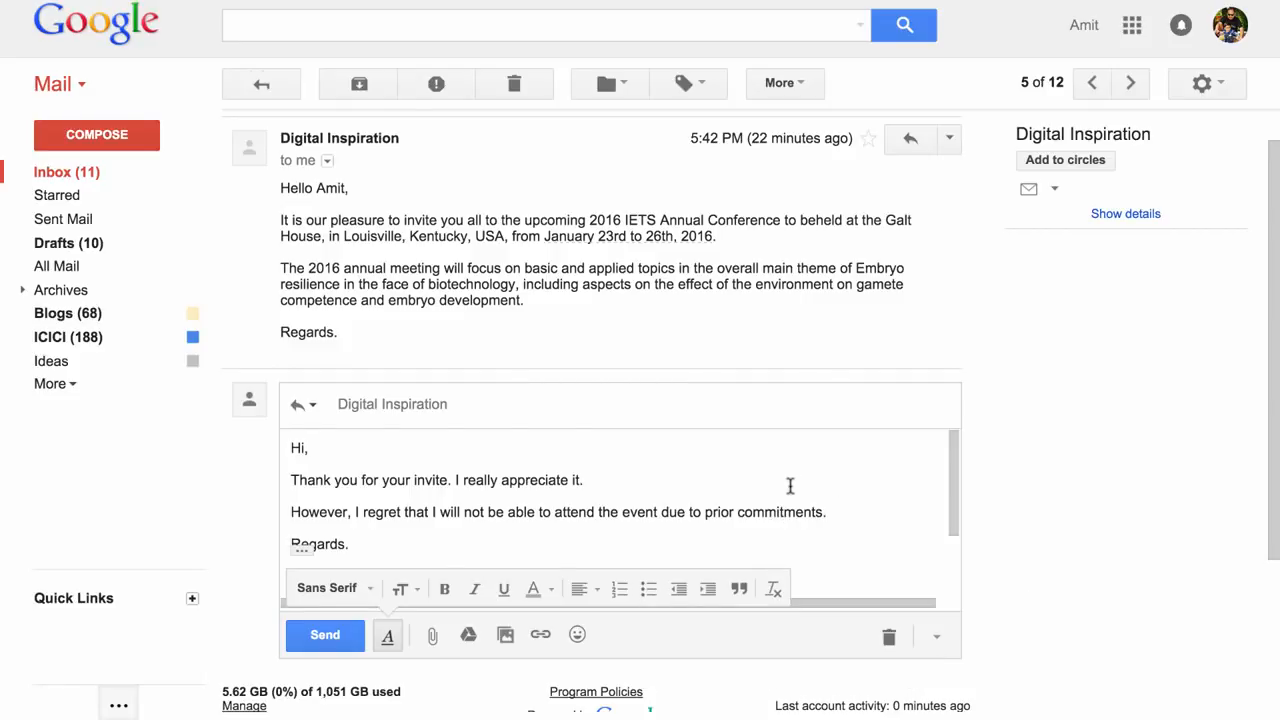
{"action": "scroll", "coordinate": [790, 486], "scroll_direction": "down", "scroll_amount": 2}
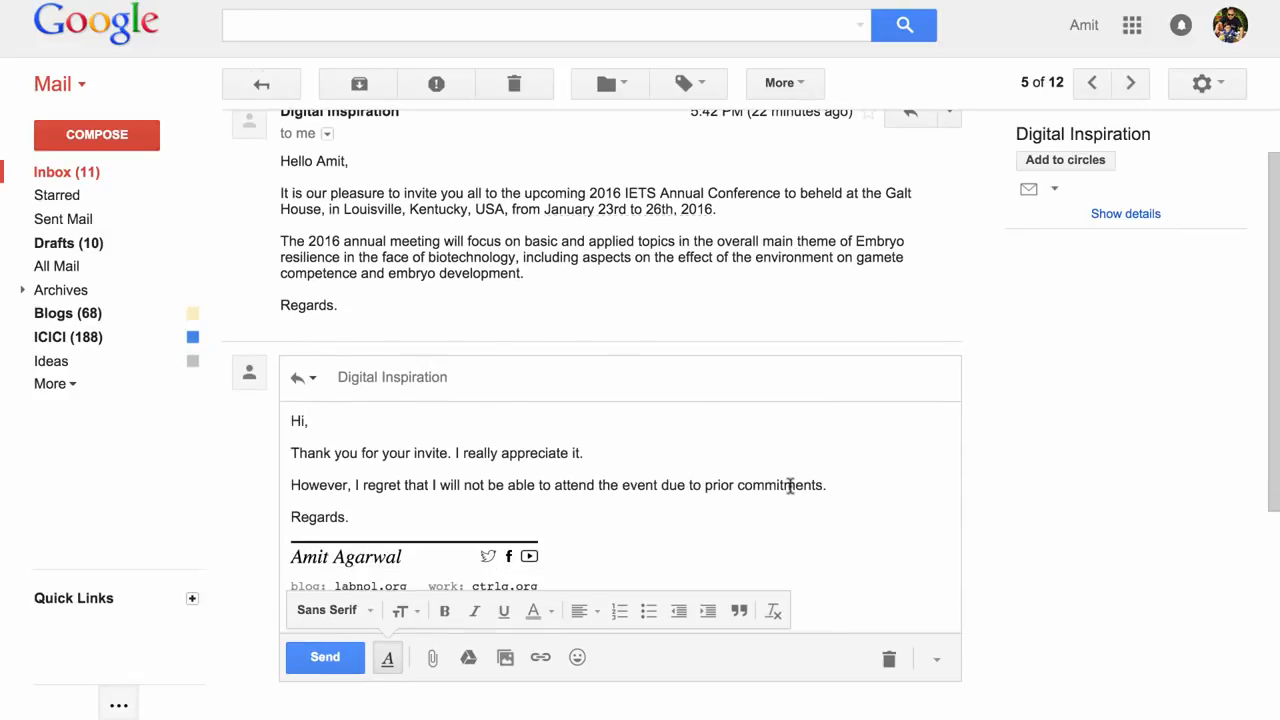
{"action": "left_click", "coordinate": [323, 660]}
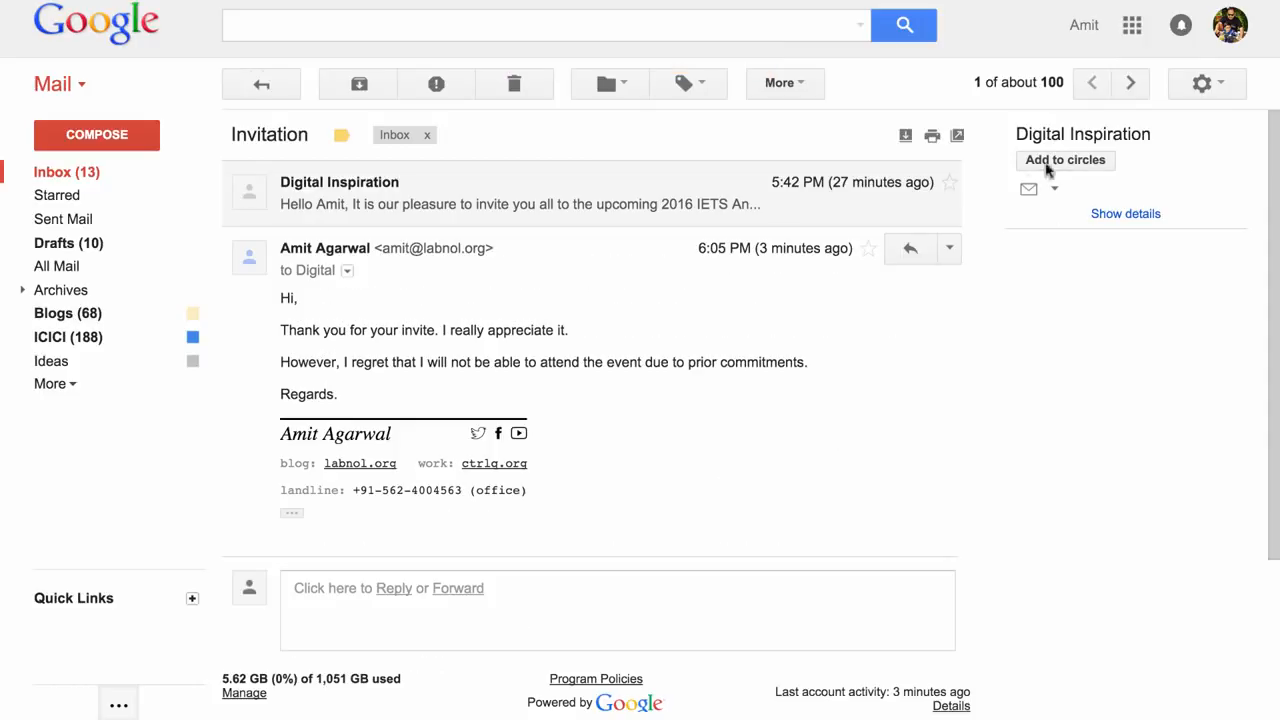
Delete the sent reply from the conversation.
{"action": "left_click", "coordinate": [950, 249]}
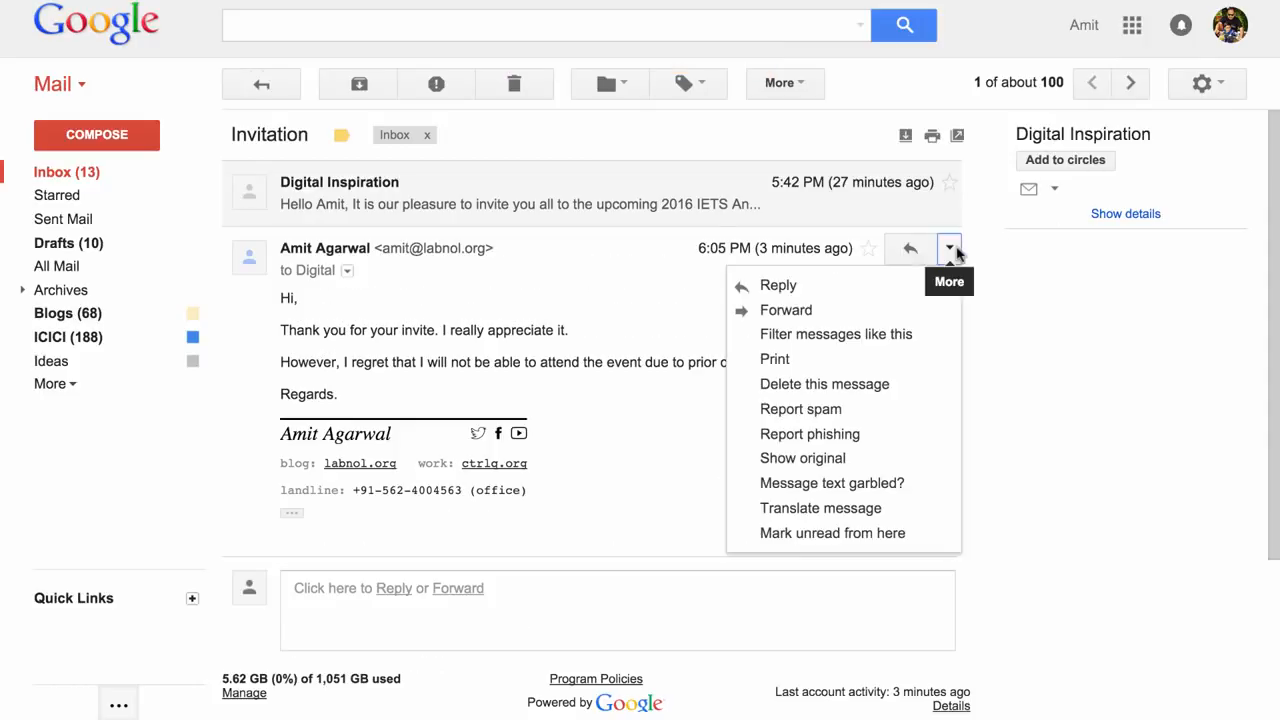
{"action": "left_click", "coordinate": [878, 385]}
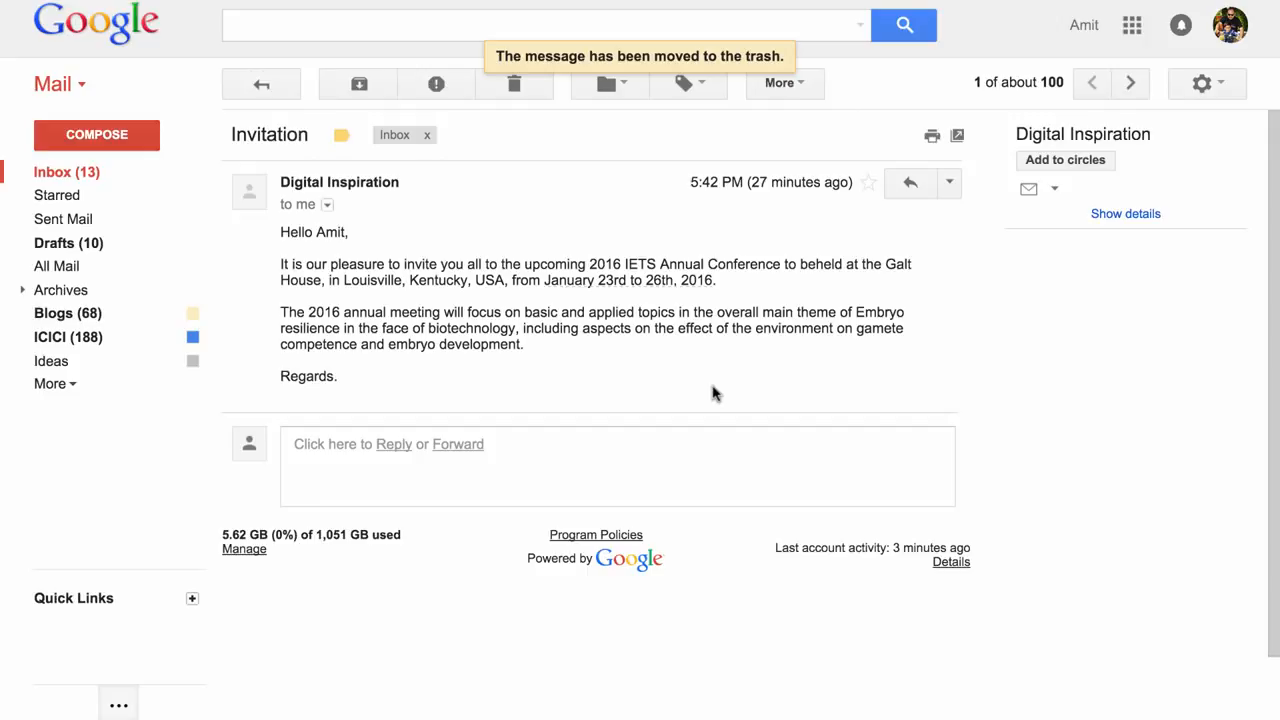
Move the Invitation conversation into a newly created label named Autoresponse - Decline Invite.
{"action": "left_click", "coordinate": [607, 86]}
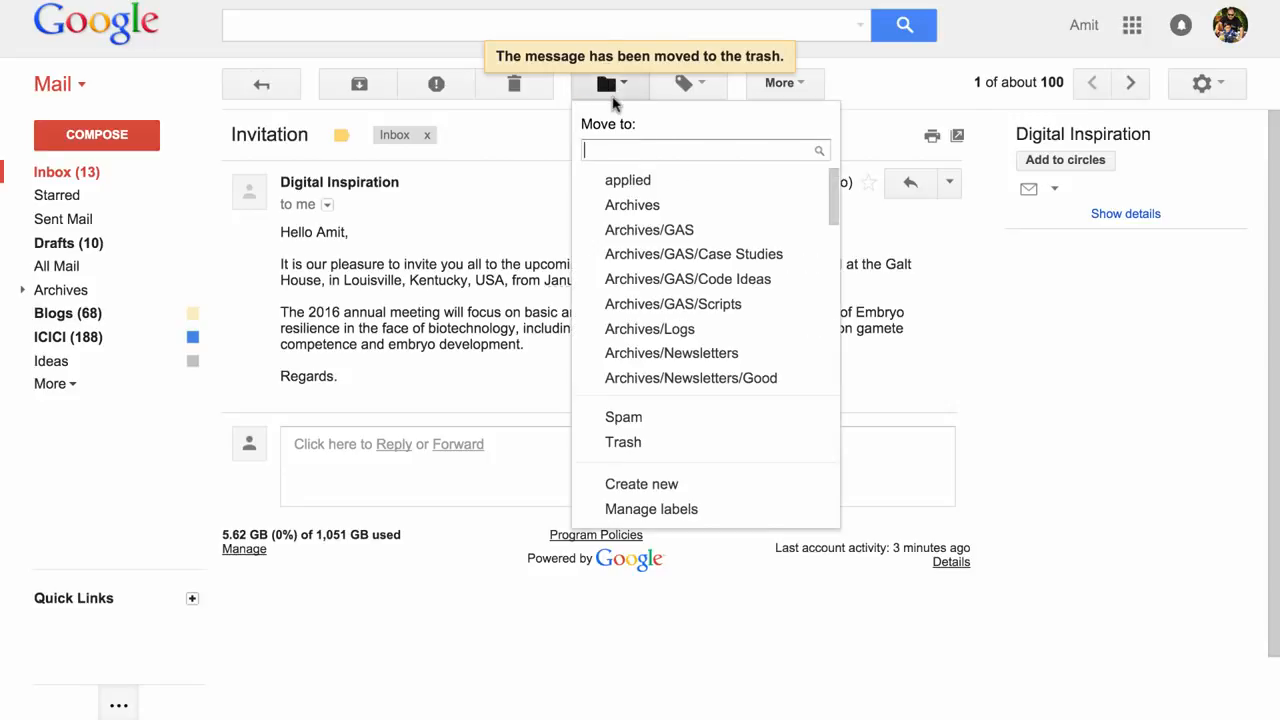
{"action": "left_click", "coordinate": [668, 486]}
{"action": "type", "text": "Autor"}
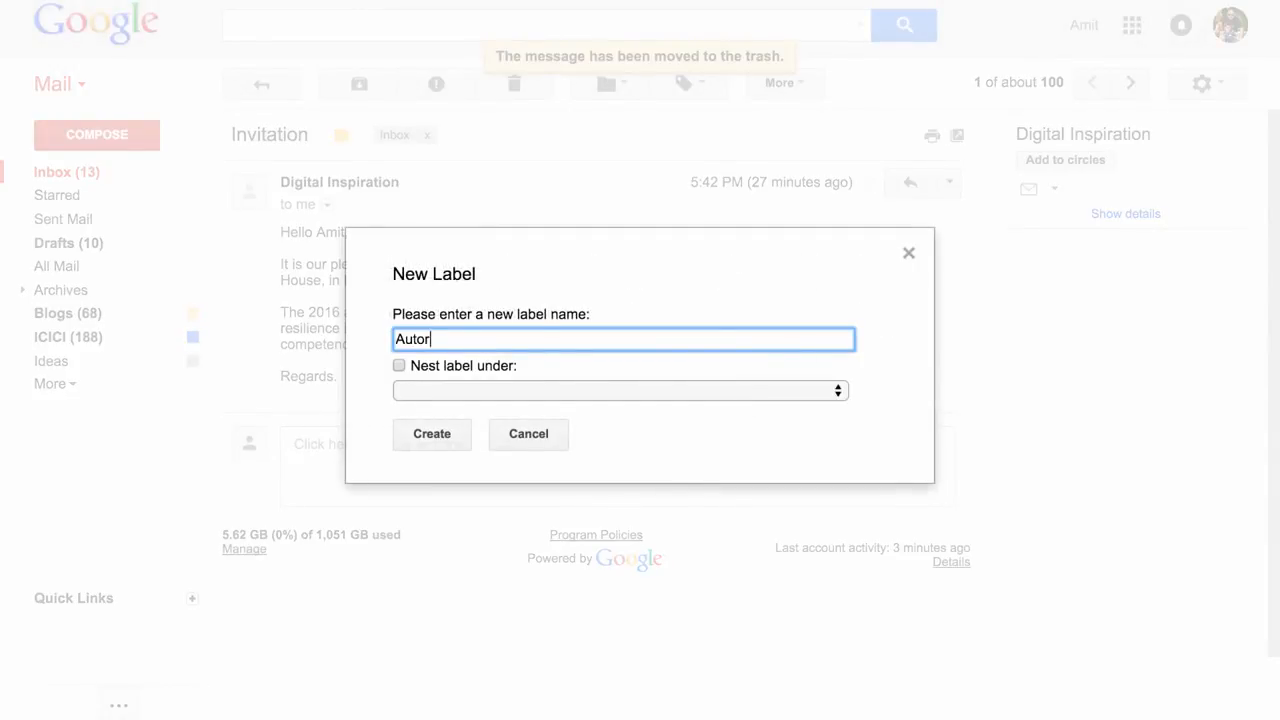
{"action": "type", "text": "esponse - Decline Invite"}
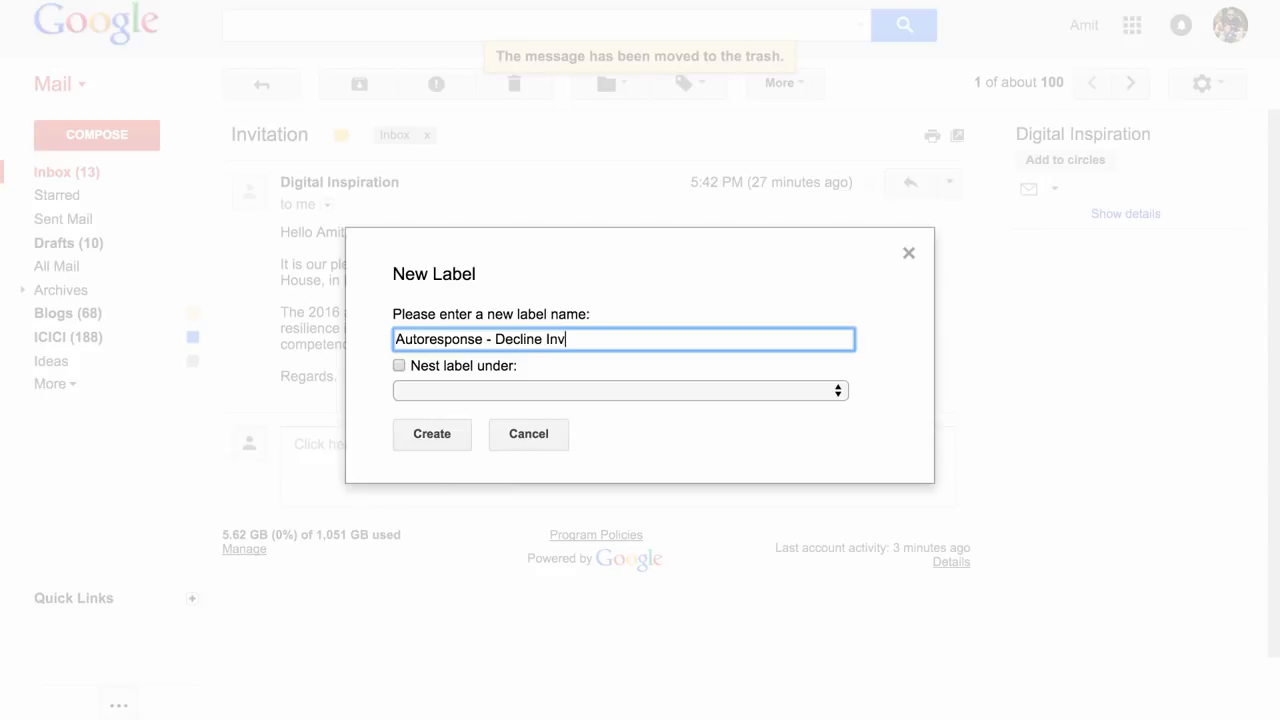
{"action": "left_click", "coordinate": [454, 434]}
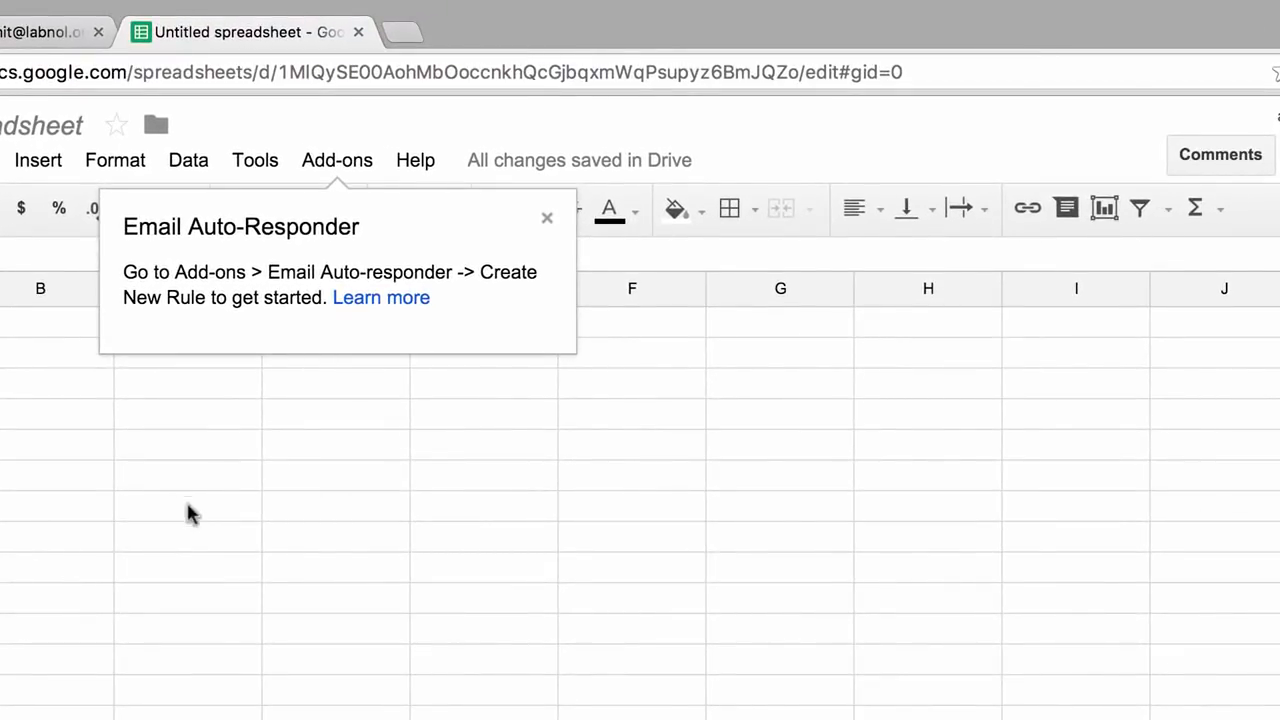
Switch to the spreadsheet and start a new rule from the Email Auto-Responder add-on.
{"action": "left_click", "coordinate": [358, 163]}
{"action": "mouse_move", "coordinate": [370, 203]}
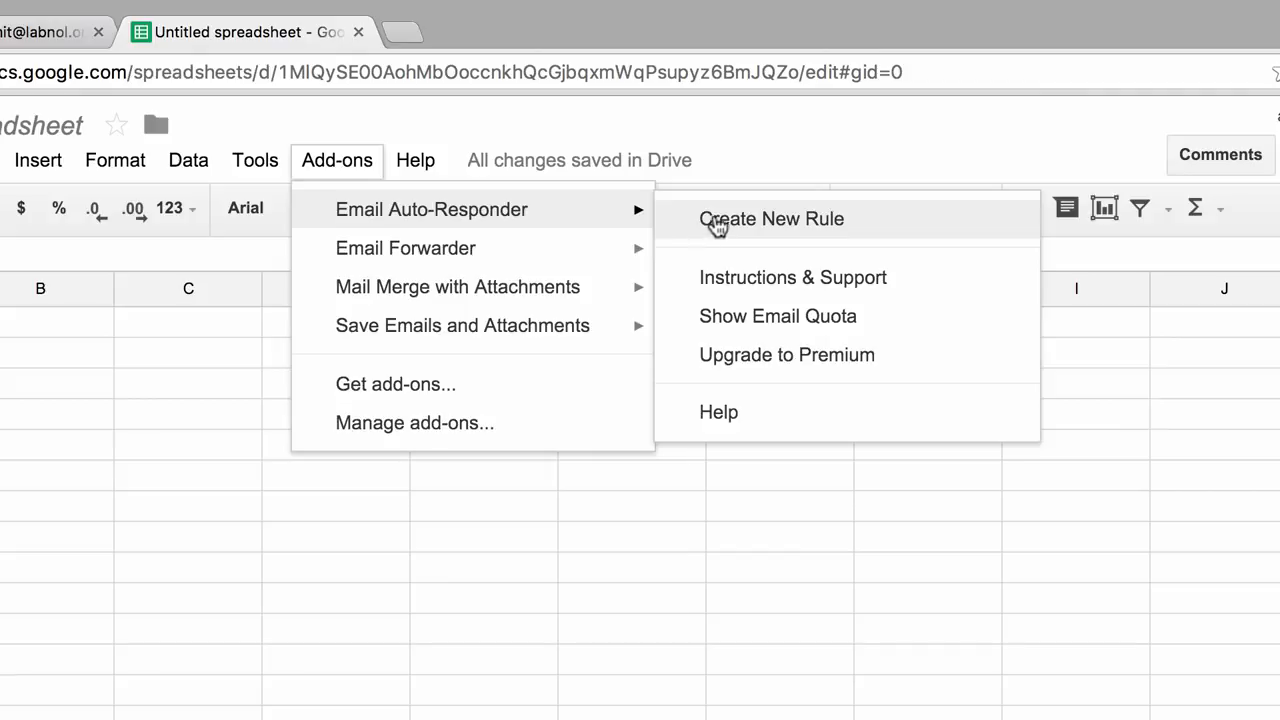
{"action": "left_click", "coordinate": [714, 222]}
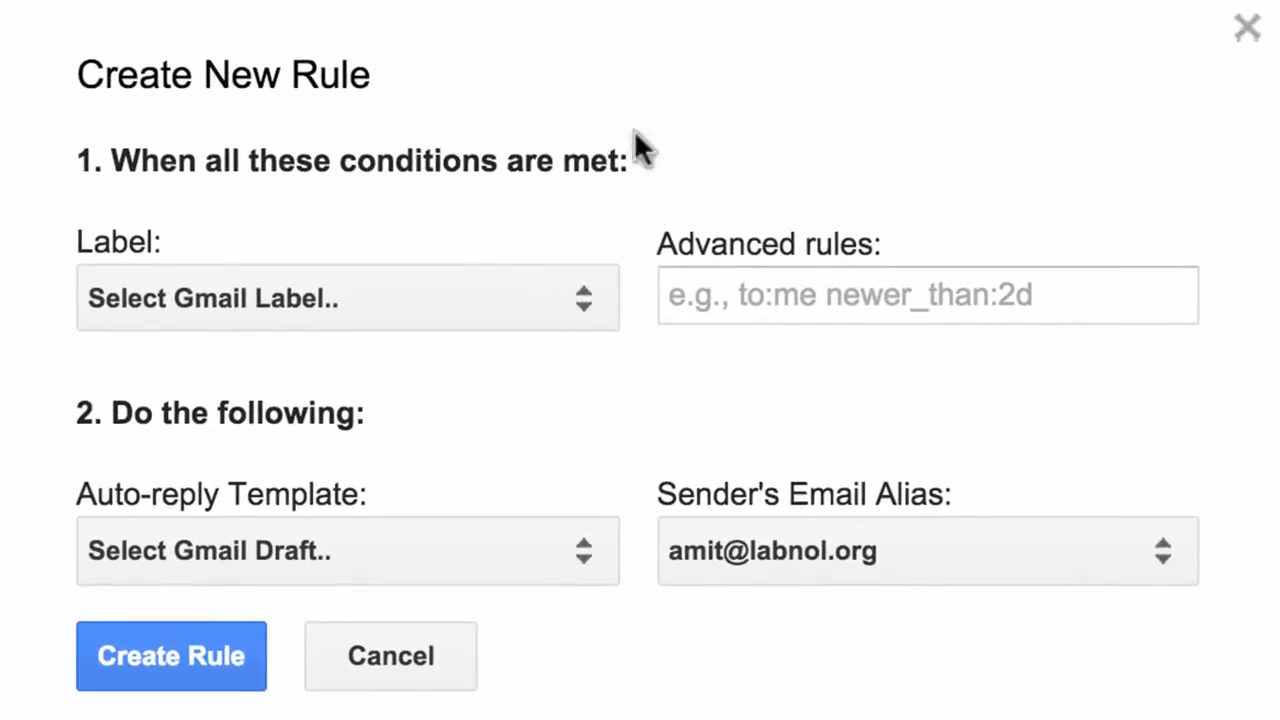
Set the rule's label to Autoresponse - Decline Invite and its auto-reply template to the Event Invite Declined draft.
{"action": "left_click", "coordinate": [526, 292]}
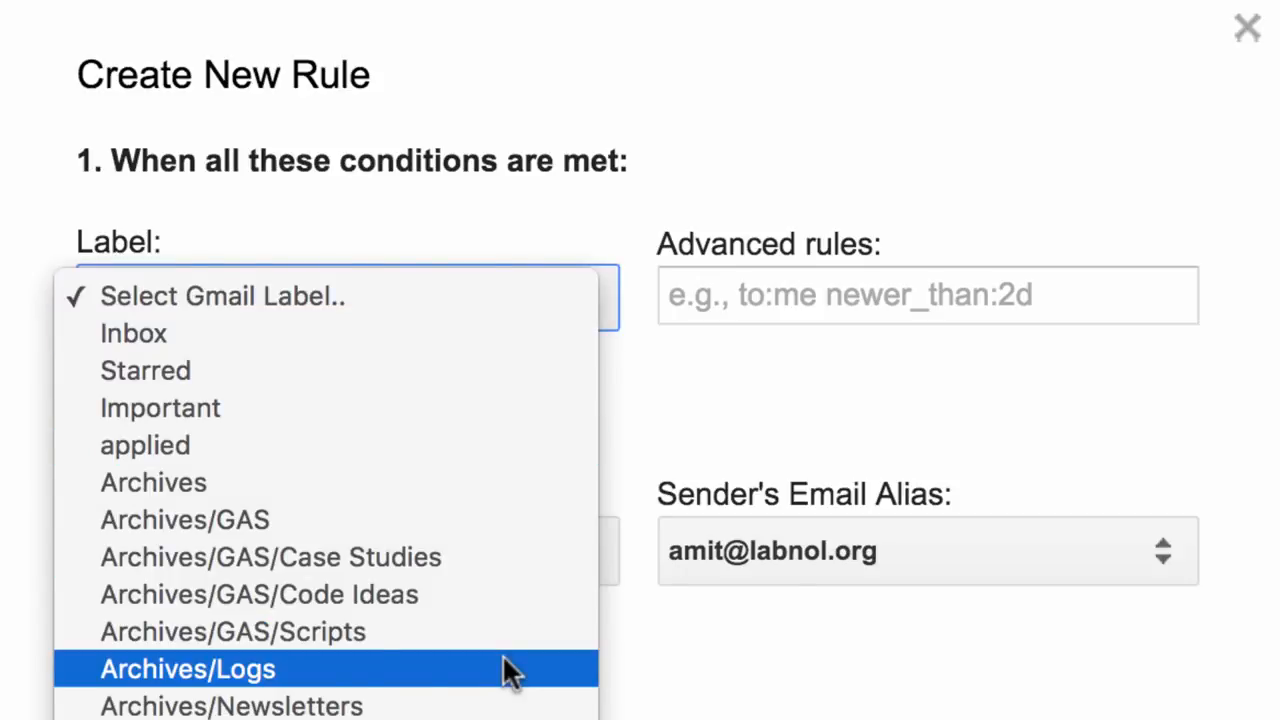
{"action": "scroll", "coordinate": [506, 670], "scroll_direction": "down", "scroll_amount": 5}
{"action": "key", "text": "Escape"}
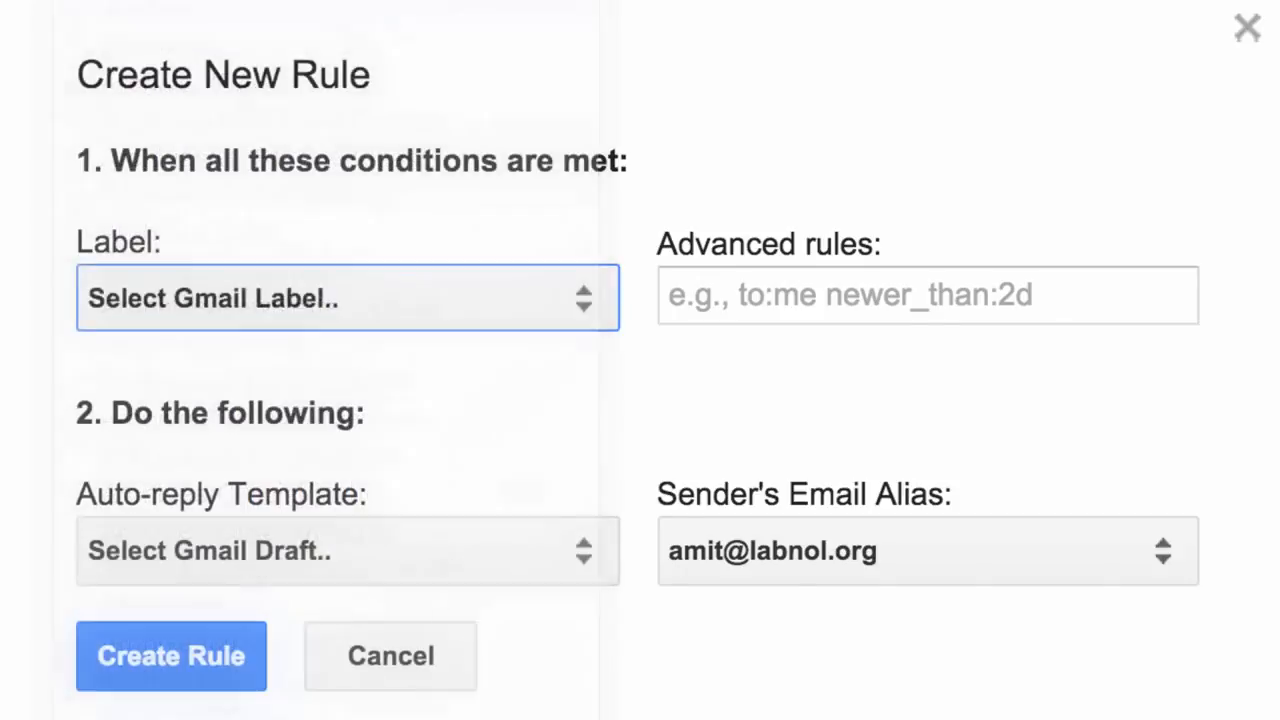
{"action": "left_click", "coordinate": [537, 566]}
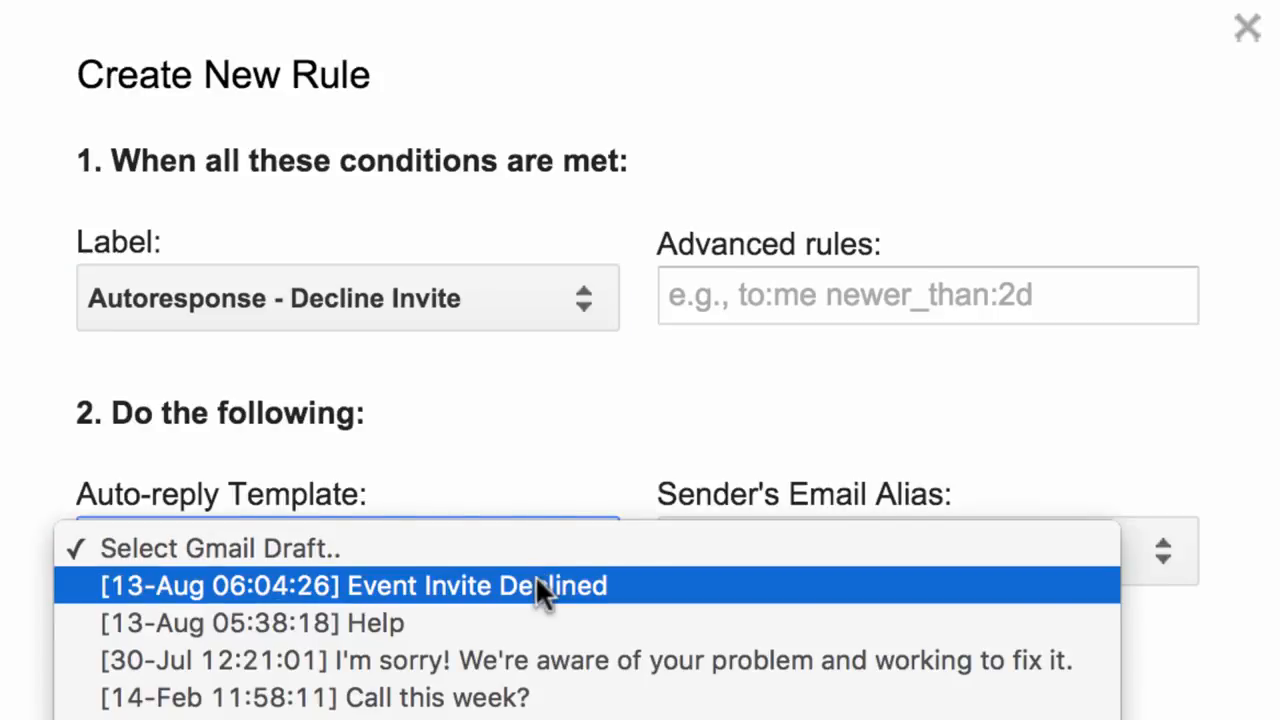
{"action": "left_click", "coordinate": [537, 588]}
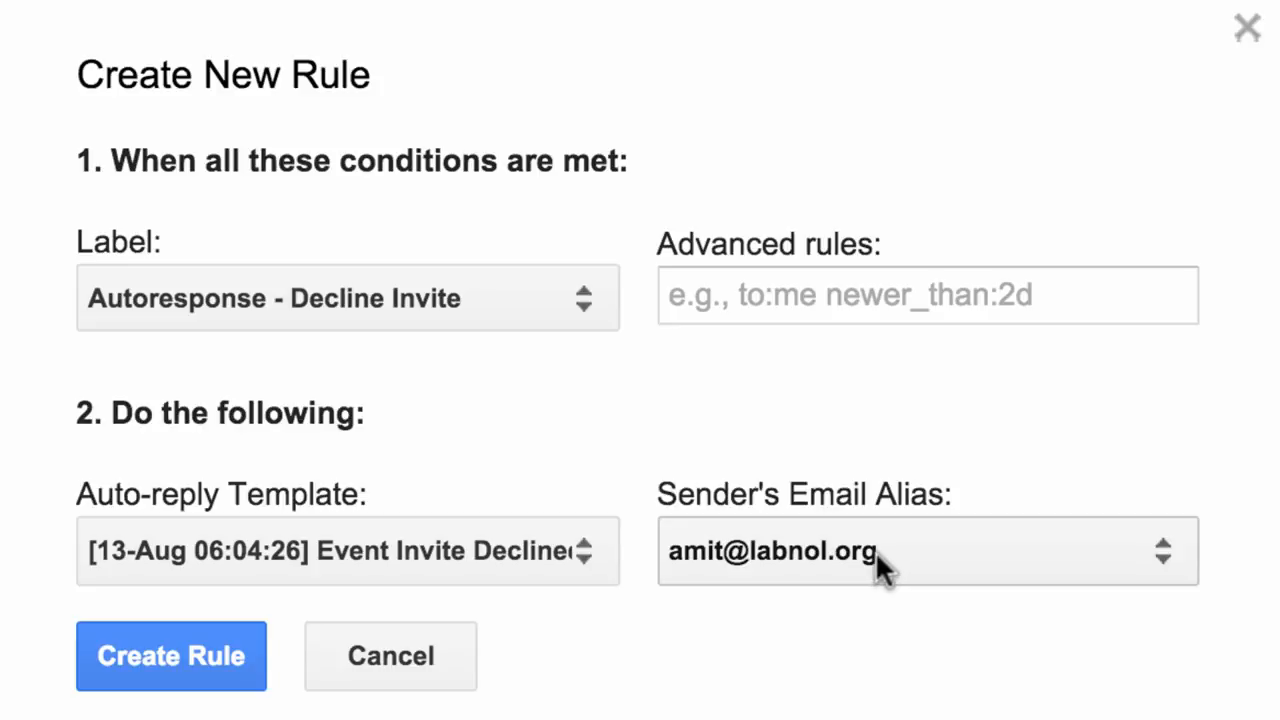
Keep the primary sender's email alias and create the rule.
{"action": "left_click", "coordinate": [985, 558]}
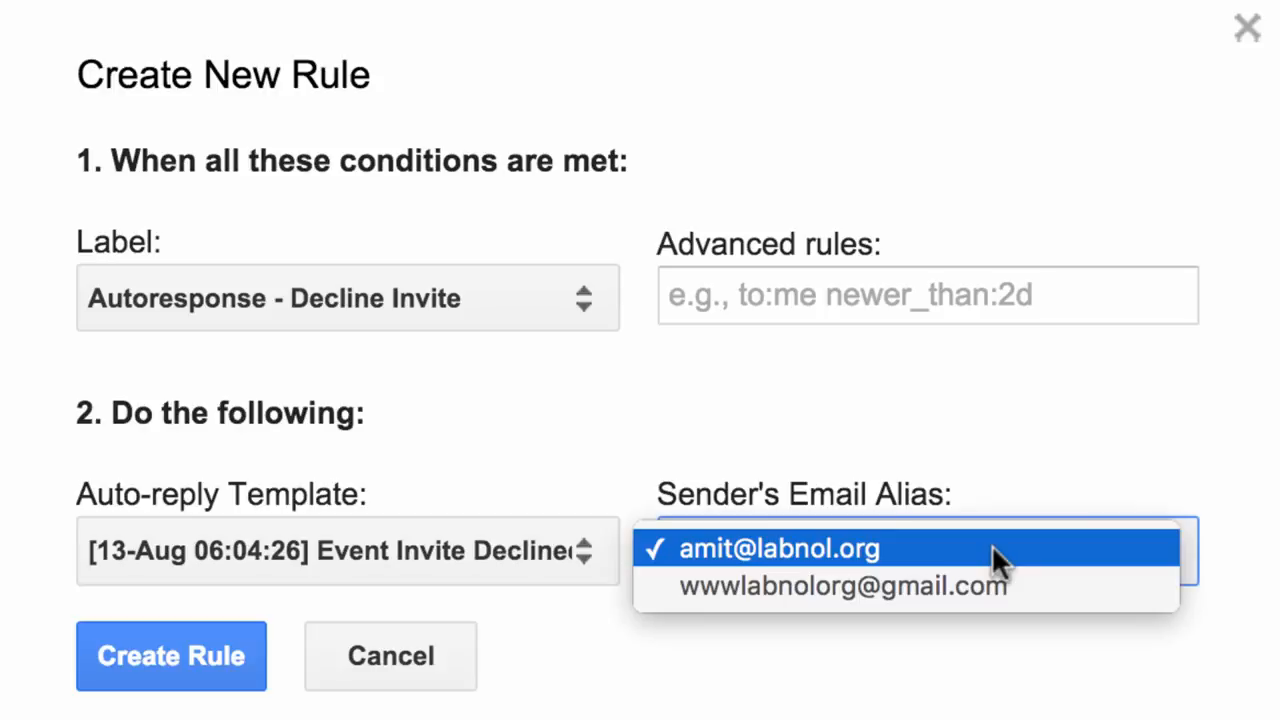
{"action": "left_click", "coordinate": [1075, 553]}
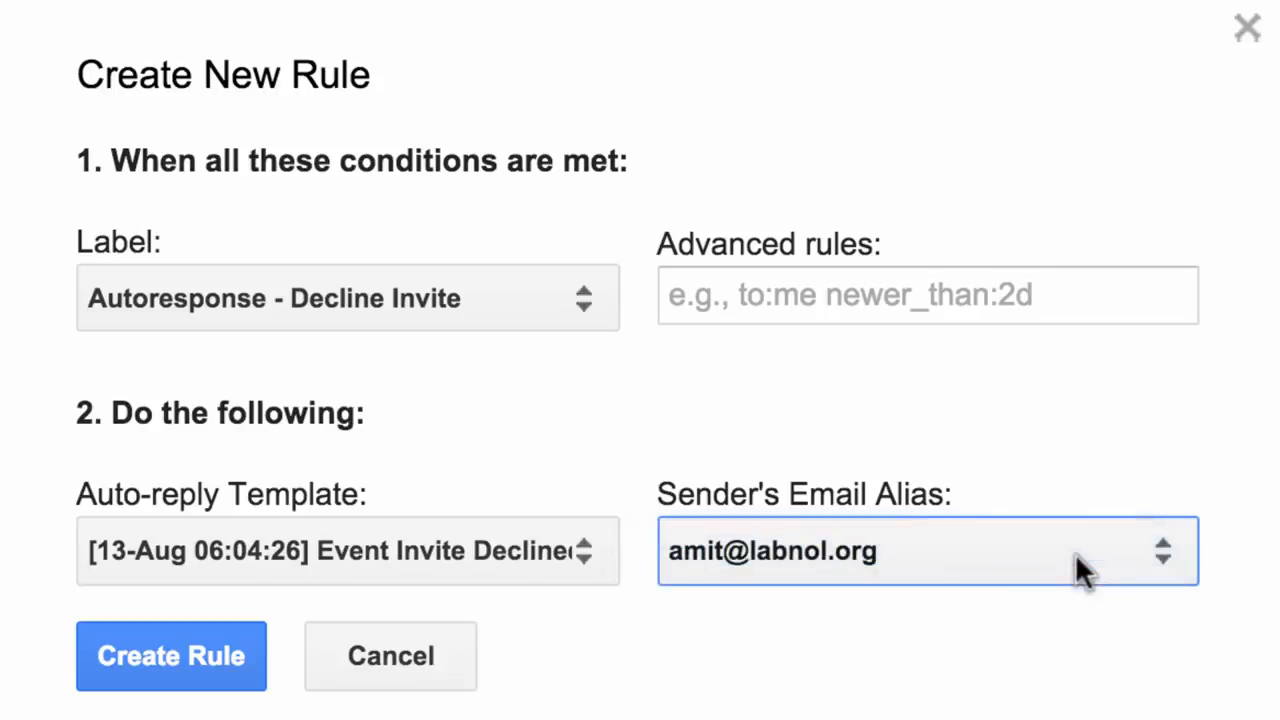
{"action": "left_click", "coordinate": [232, 688]}
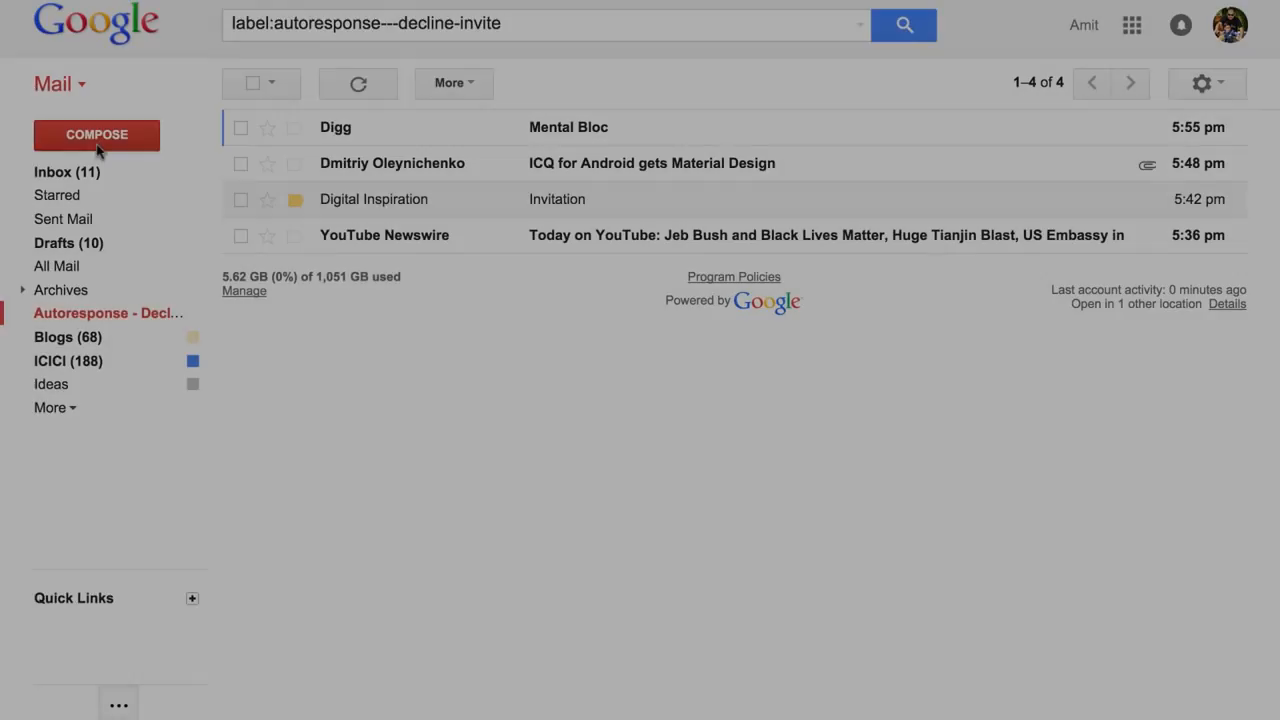
Compose a new message: Hi, Thank you for your email but we do not publish guest posts and press releases on Digital Inspiration. Regards.
{"action": "left_click", "coordinate": [100, 134]}
{"action": "left_click", "coordinate": [733, 350]}
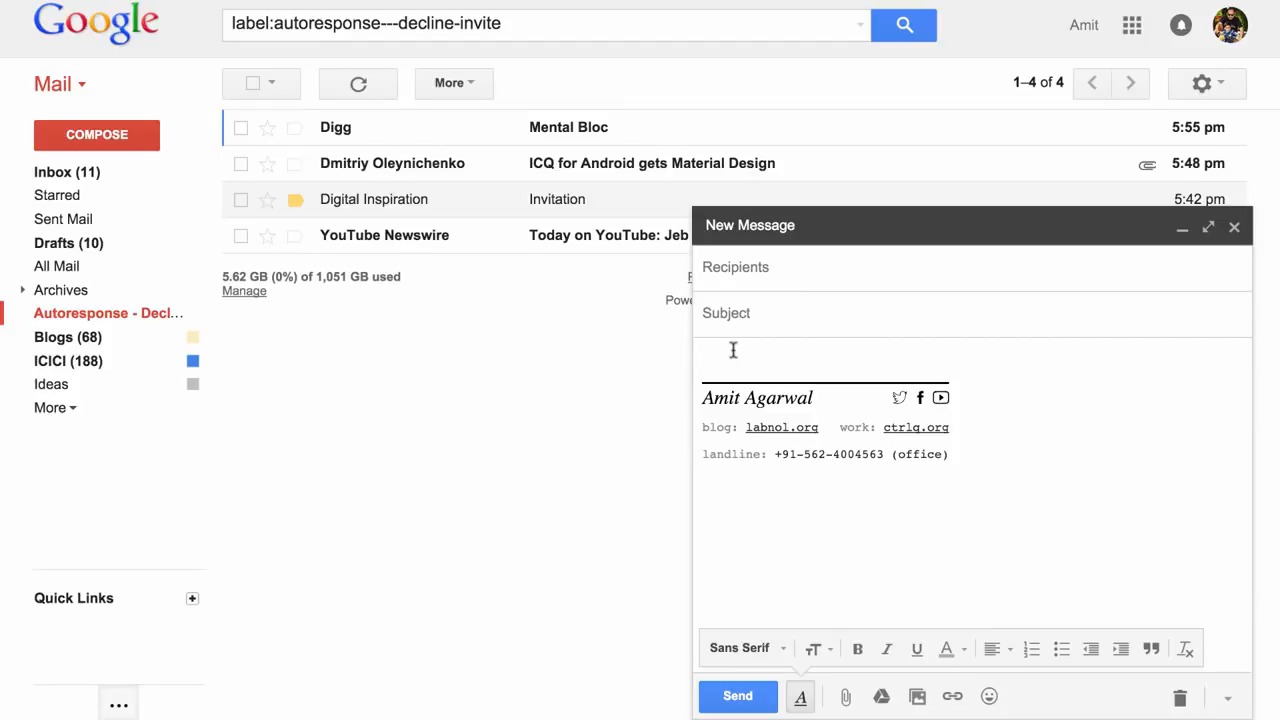
{"action": "type", "text": "Hi,"}
{"action": "key", "text": "Return"}
{"action": "key", "text": "Return"}
{"action": "type", "text": "thank"}
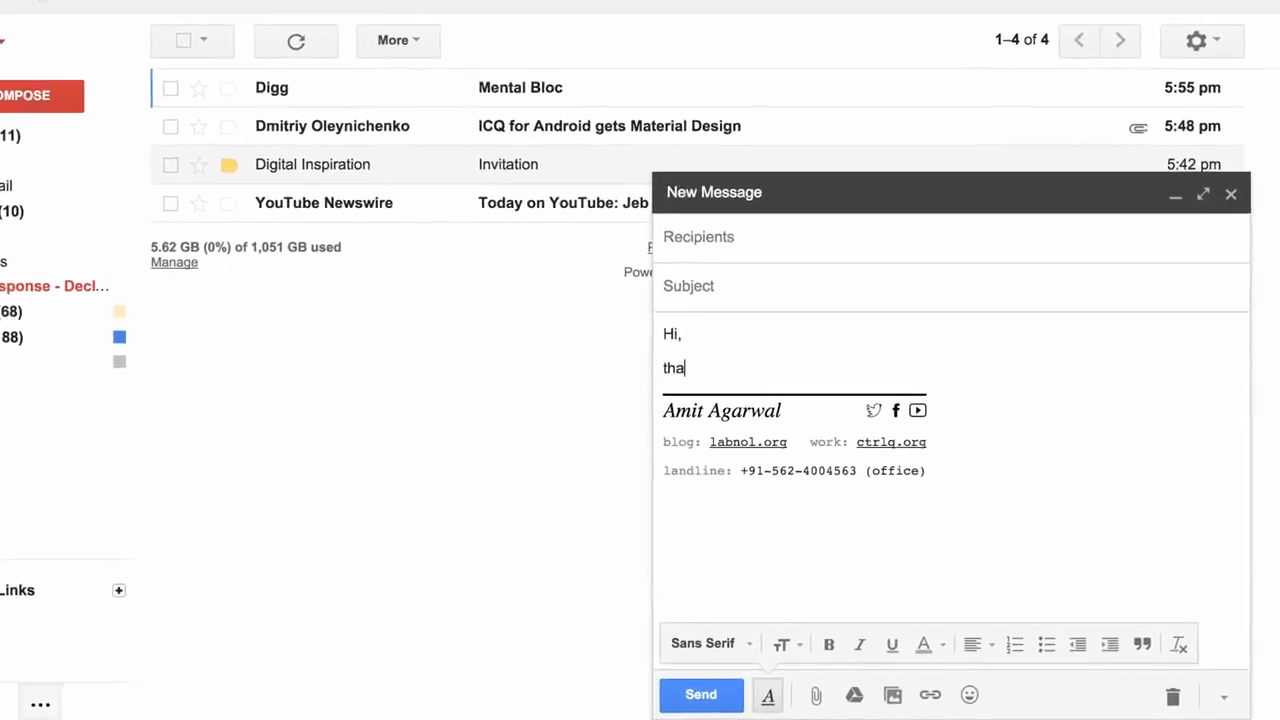
{"action": "key", "text": "Home"}
{"action": "key", "text": "Delete"}
{"action": "type", "text": "T"}
{"action": "key", "text": "End"}
{"action": "type", "text": "you"}
{"action": "key", "text": "BackSpace"}
{"action": "key", "text": "BackSpace"}
{"action": "key", "text": "BackSpace"}
{"action": "key", "text": "BackSpace"}
{"action": "key", "text": "BackSpace"}
{"action": "key", "text": "BackSpace"}
{"action": "key", "text": "BackSpace"}
{"action": "key", "text": "BackSpace"}
{"action": "key", "text": "BackSpace"}
{"action": "type", "text": "hank you for your email but we"}
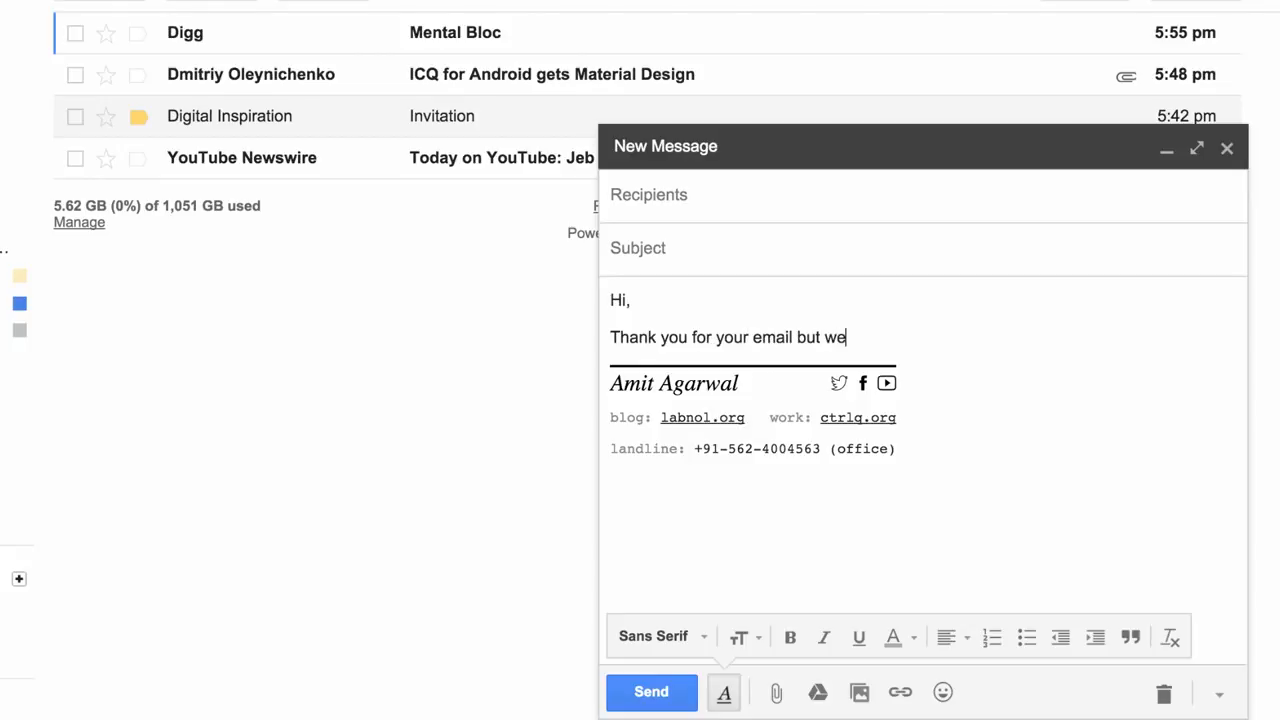
{"action": "type", "text": " do not publish guest posts and press rel"}
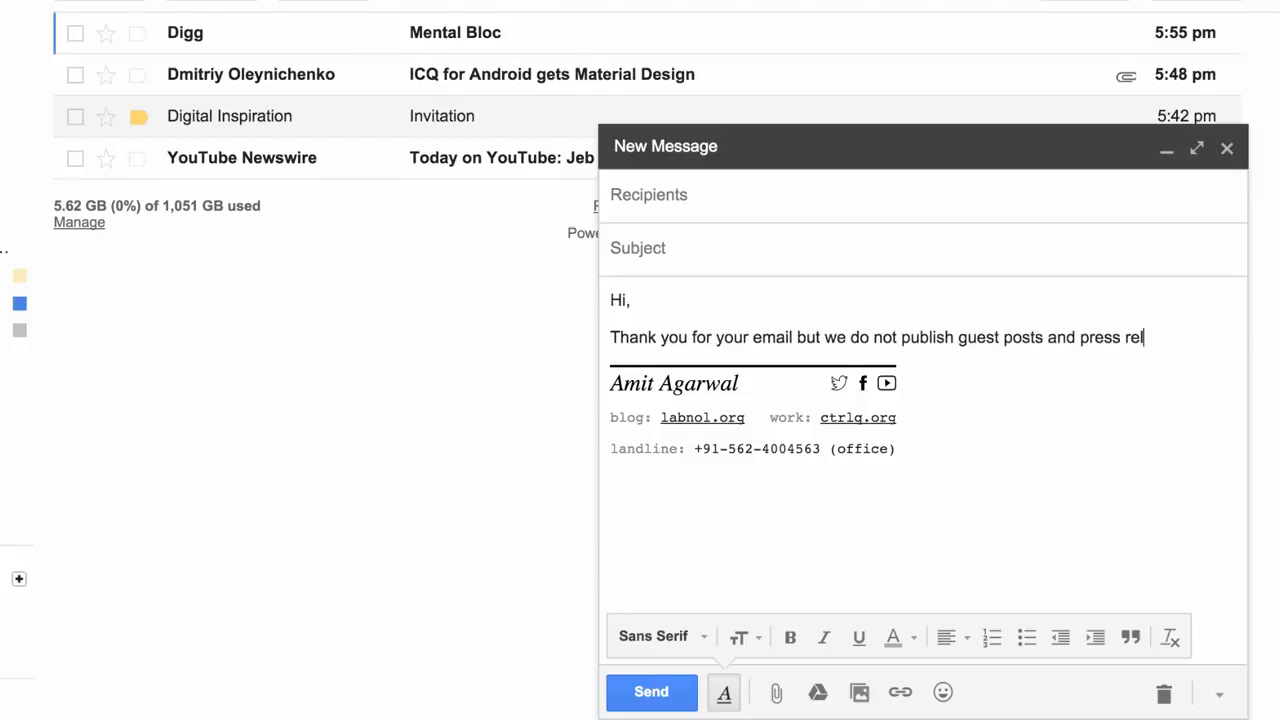
{"action": "type", "text": "eases on Digital Inspiration."}
{"action": "key", "text": "Return"}
{"action": "key", "text": "Return"}
{"action": "type", "text": "Regards."}
{"action": "left_click_drag", "start_coordinate": [611, 357], "coordinate": [737, 358]}
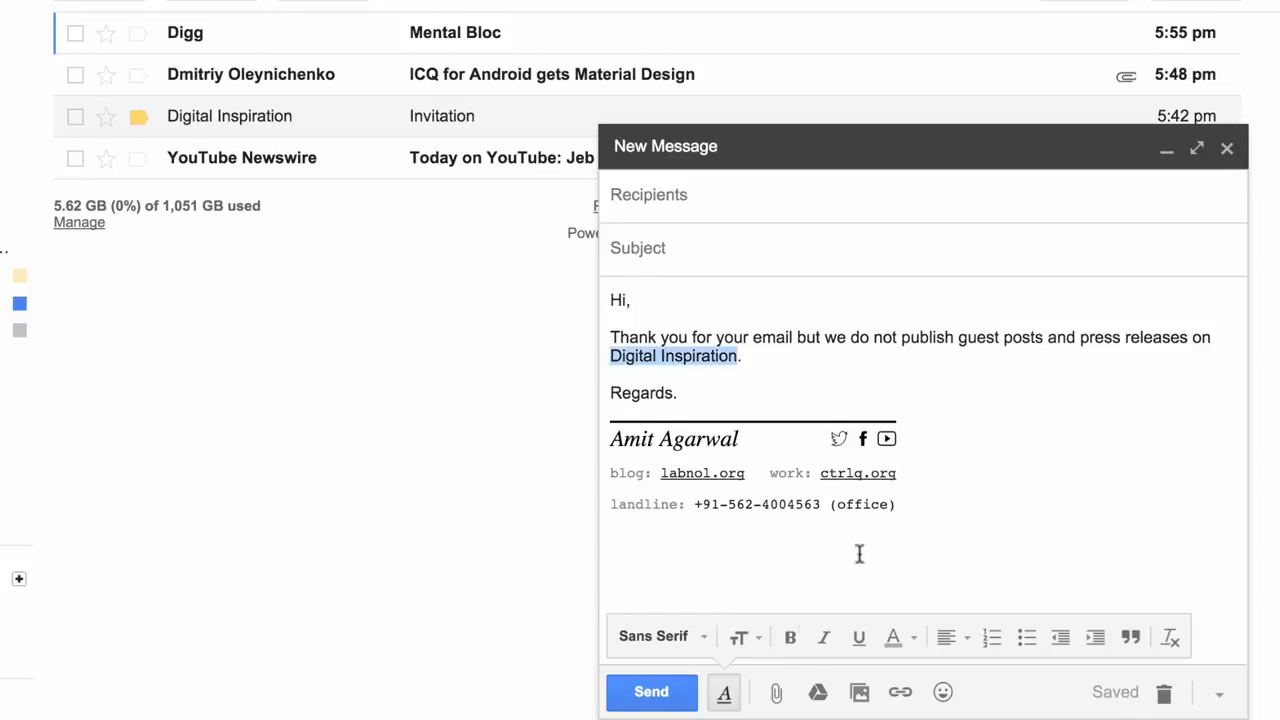
{"action": "key", "text": "ctrl+k"}
{"action": "type", "text": "http://www.labnol.org/"}
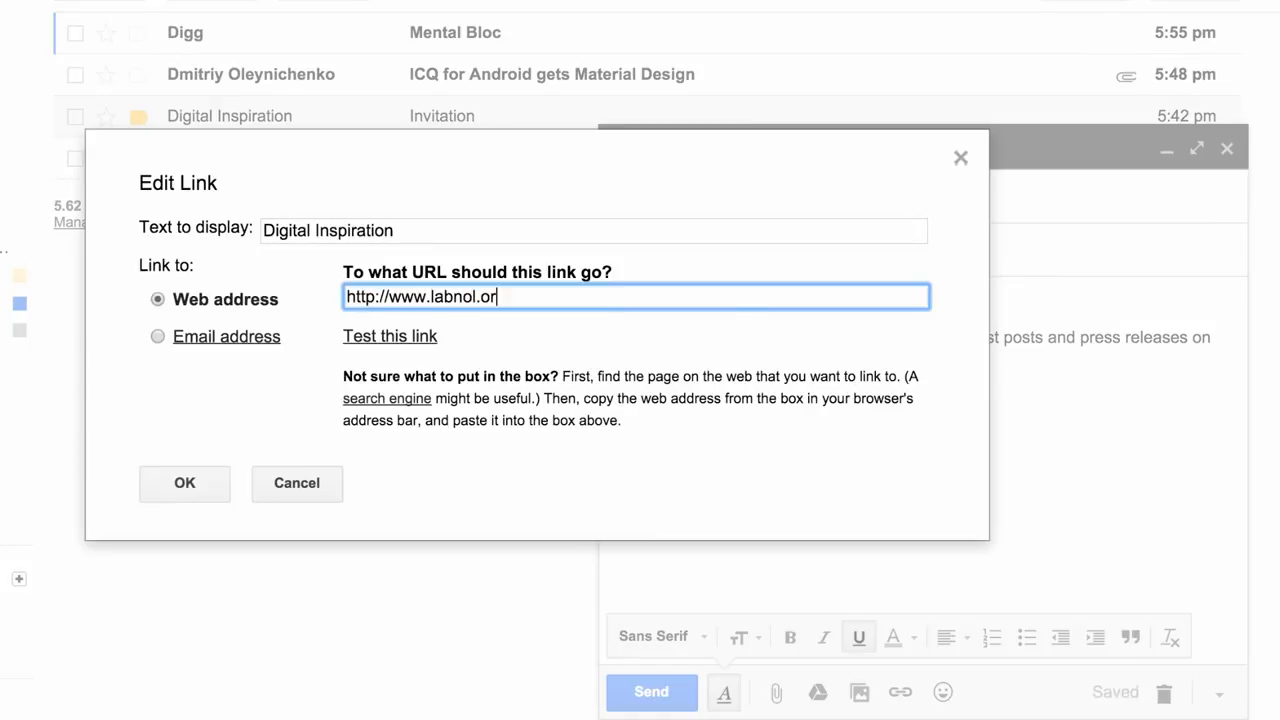
{"action": "key", "text": "Return"}
Make the phrase "we do not publish" bold.
{"action": "left_click_drag", "start_coordinate": [825, 337], "coordinate": [966, 337]}
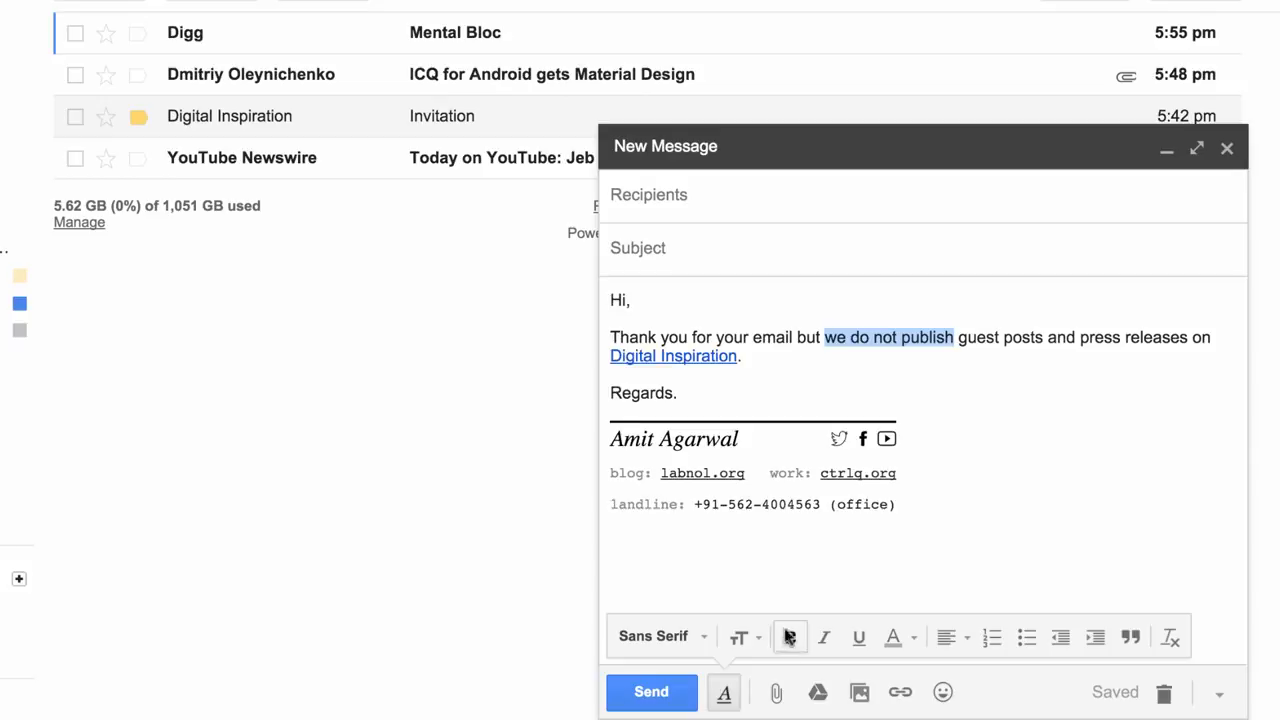
{"action": "left_click", "coordinate": [790, 637]}
{"action": "left_click", "coordinate": [797, 337]}
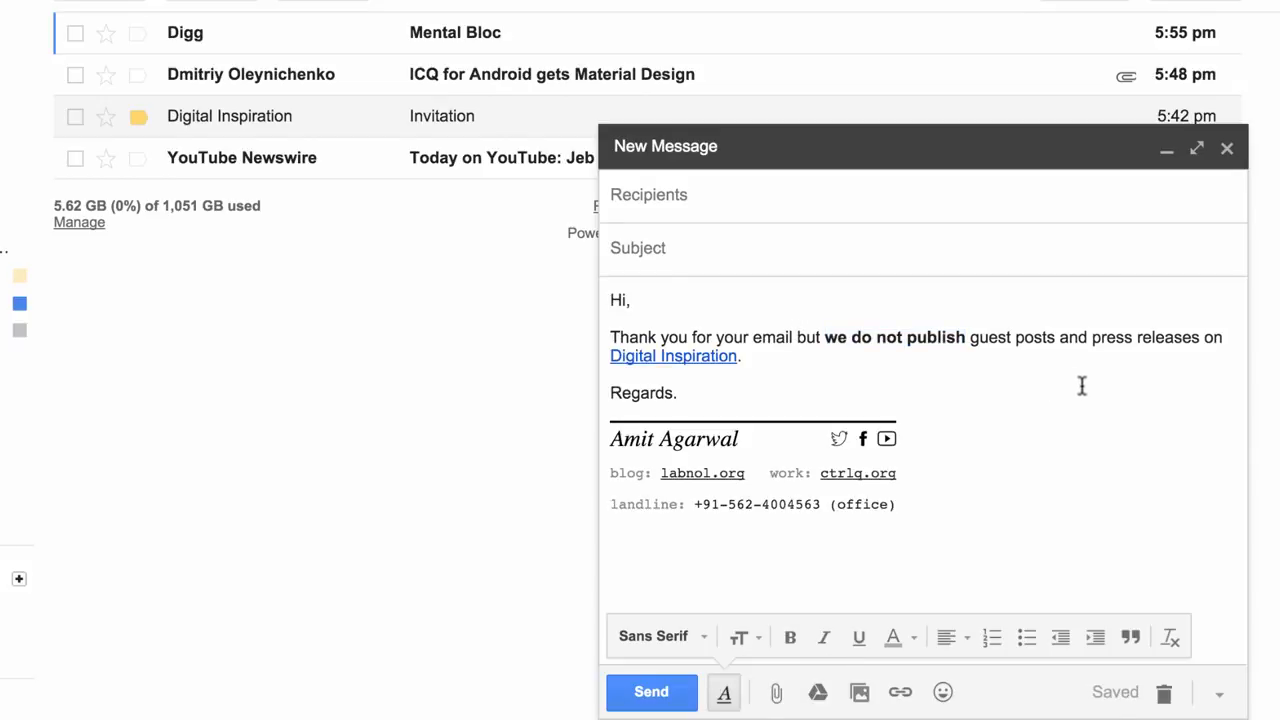
Set the draft's subject to PR and Guest Post Requests and save and close the draft.
{"action": "left_click", "coordinate": [857, 254]}
{"action": "type", "text": "PR and Guest Post Reque"}
{"action": "type", "text": "sts"}
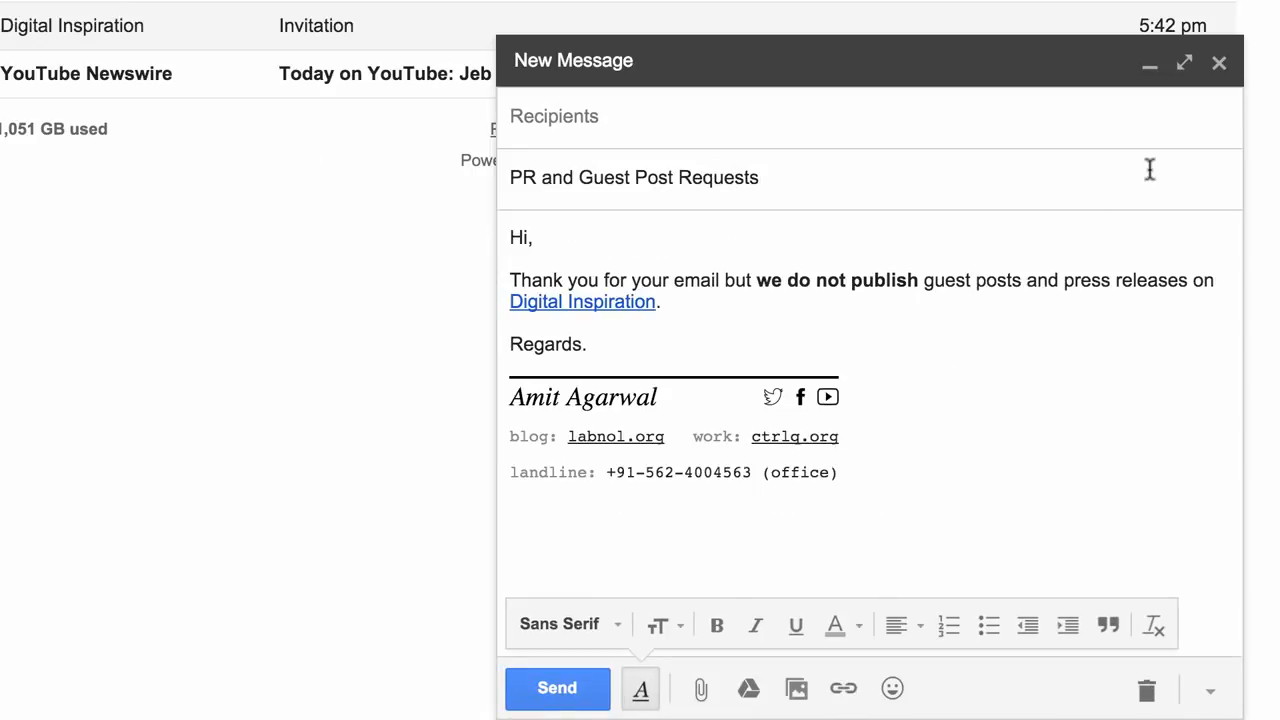
{"action": "left_click", "coordinate": [1219, 70]}
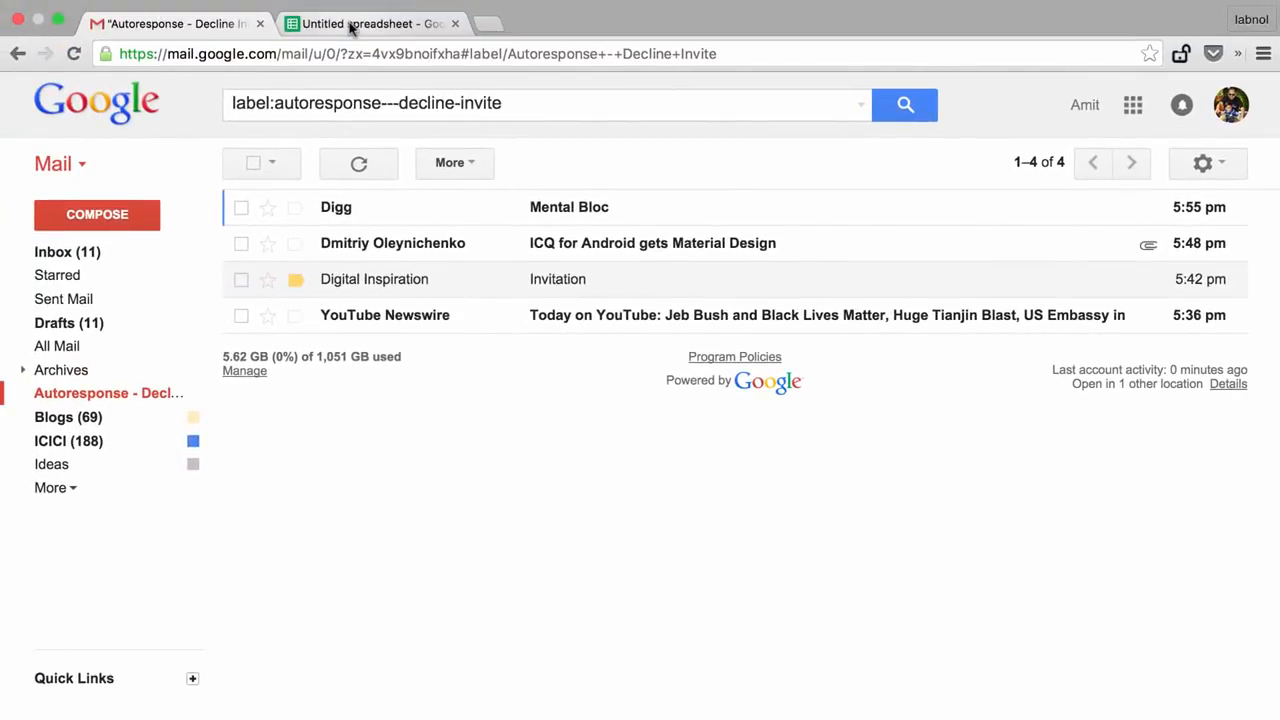
In the spreadsheet, start a new Email Auto-Responder rule and set its label to Inbox.
{"action": "left_click", "coordinate": [351, 28]}
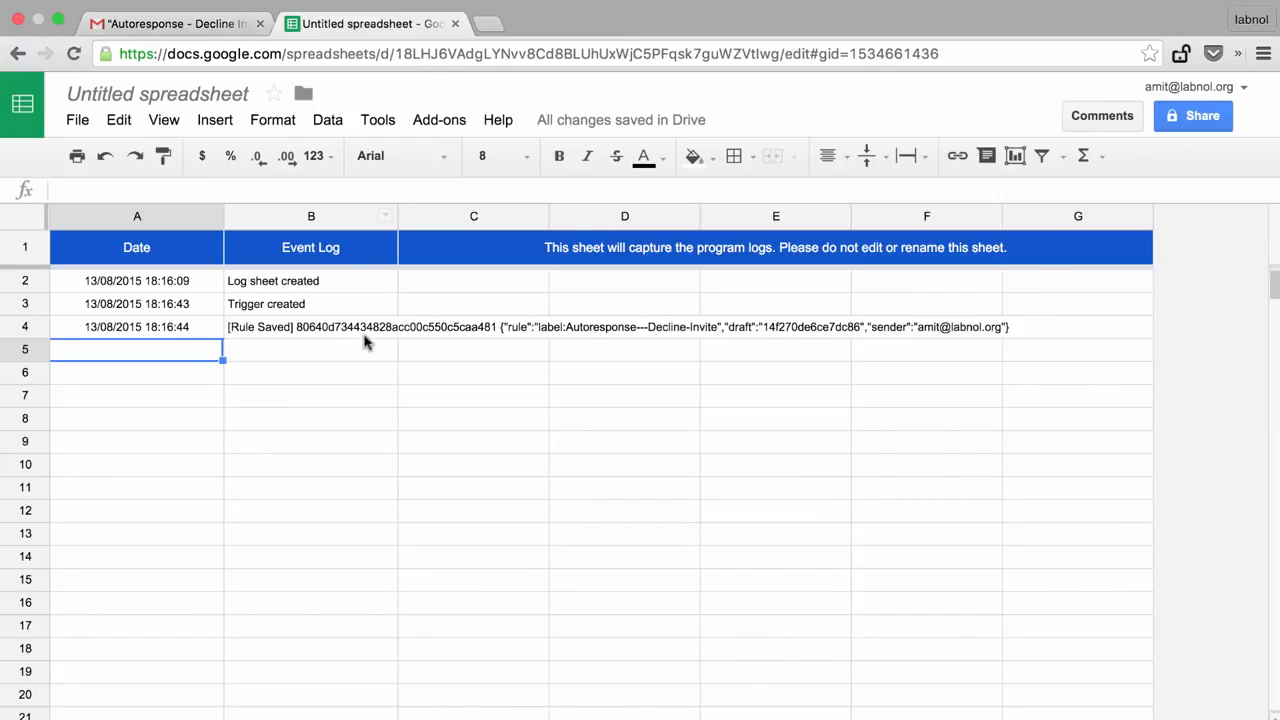
{"action": "left_click", "coordinate": [424, 120]}
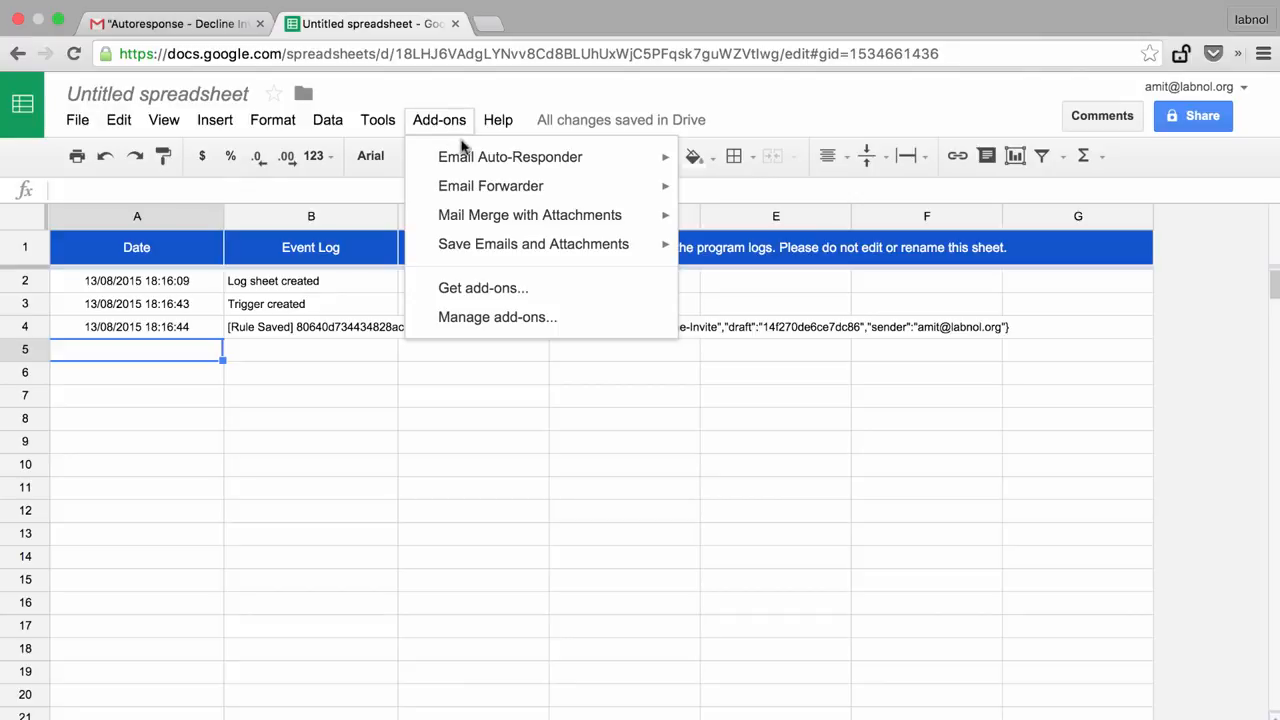
{"action": "mouse_move", "coordinate": [534, 158]}
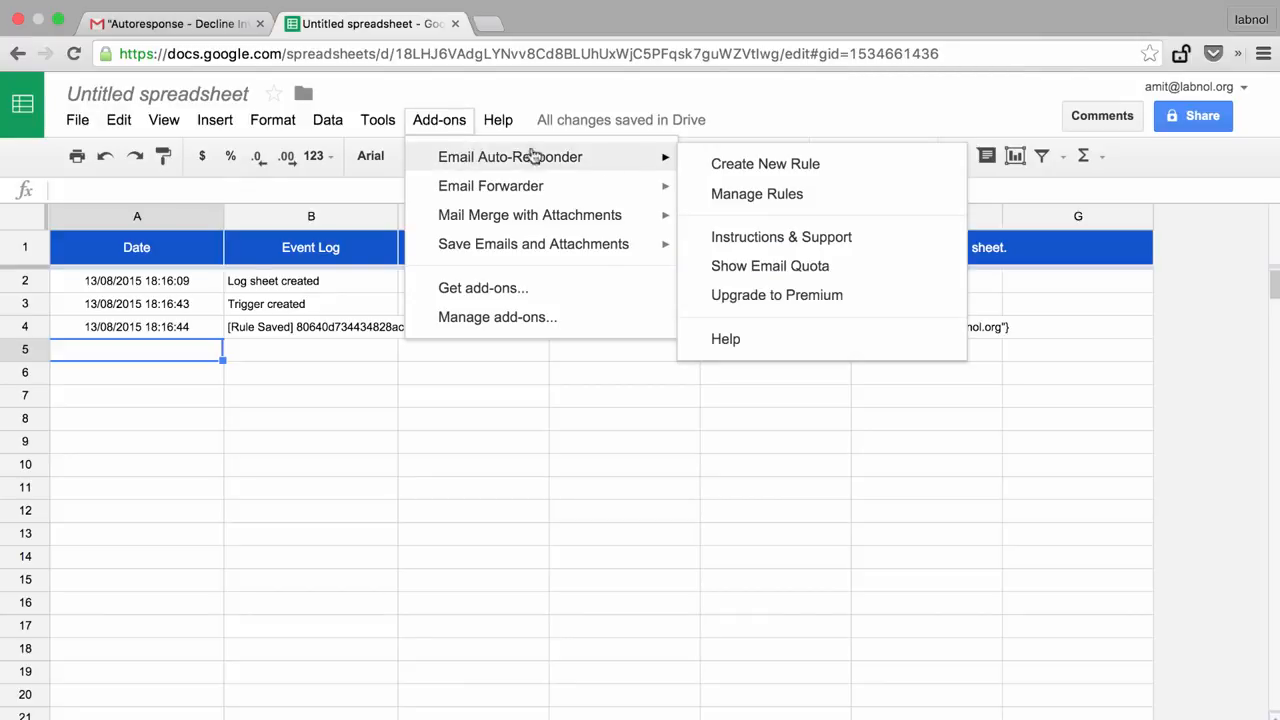
{"action": "left_click", "coordinate": [718, 165]}
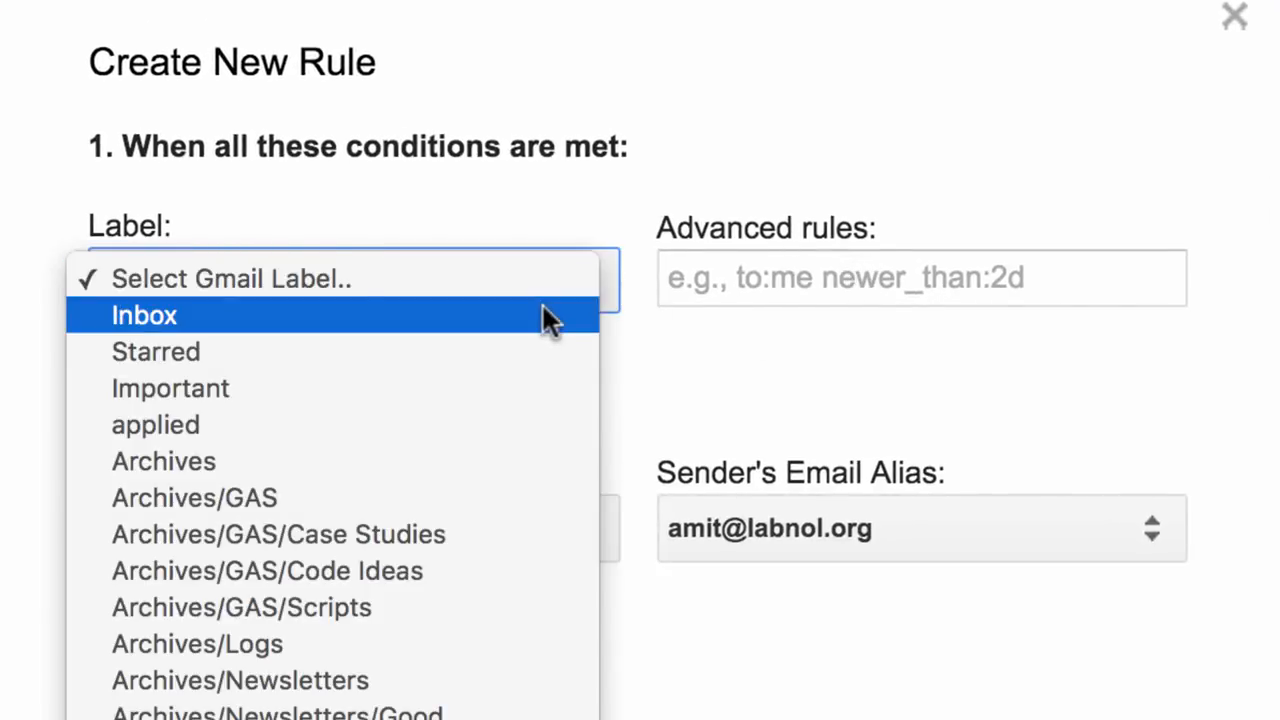
{"action": "left_click", "coordinate": [543, 315]}
Enter the advanced rule is:unread newer_than:2d guest post OR press release.
{"action": "left_click", "coordinate": [760, 298]}
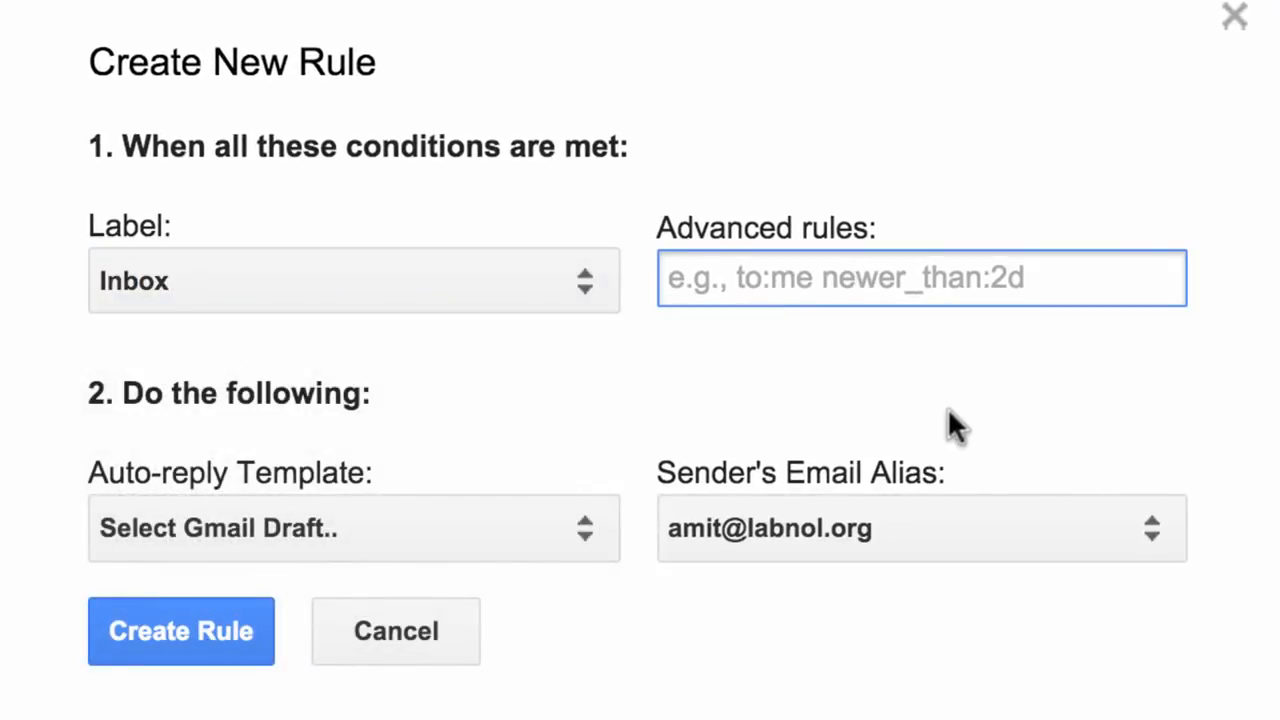
{"action": "type", "text": "is:unread "}
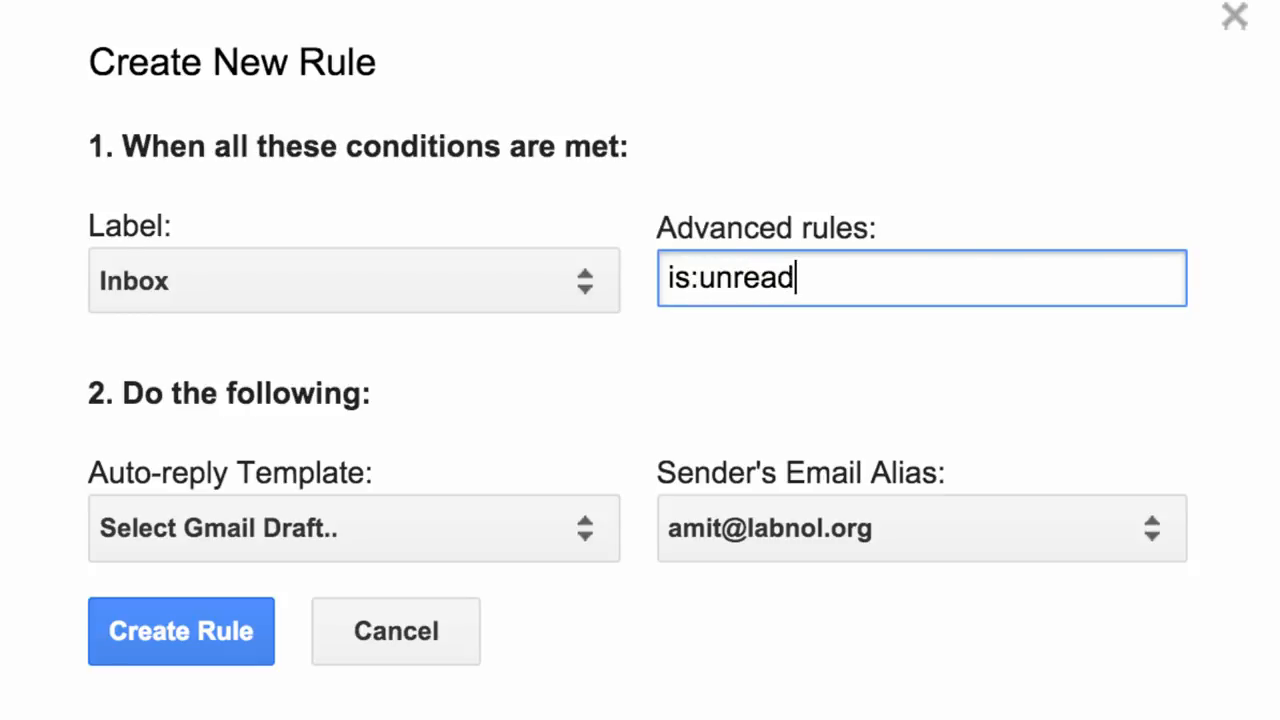
{"action": "type", "text": "newer_than:2d"}
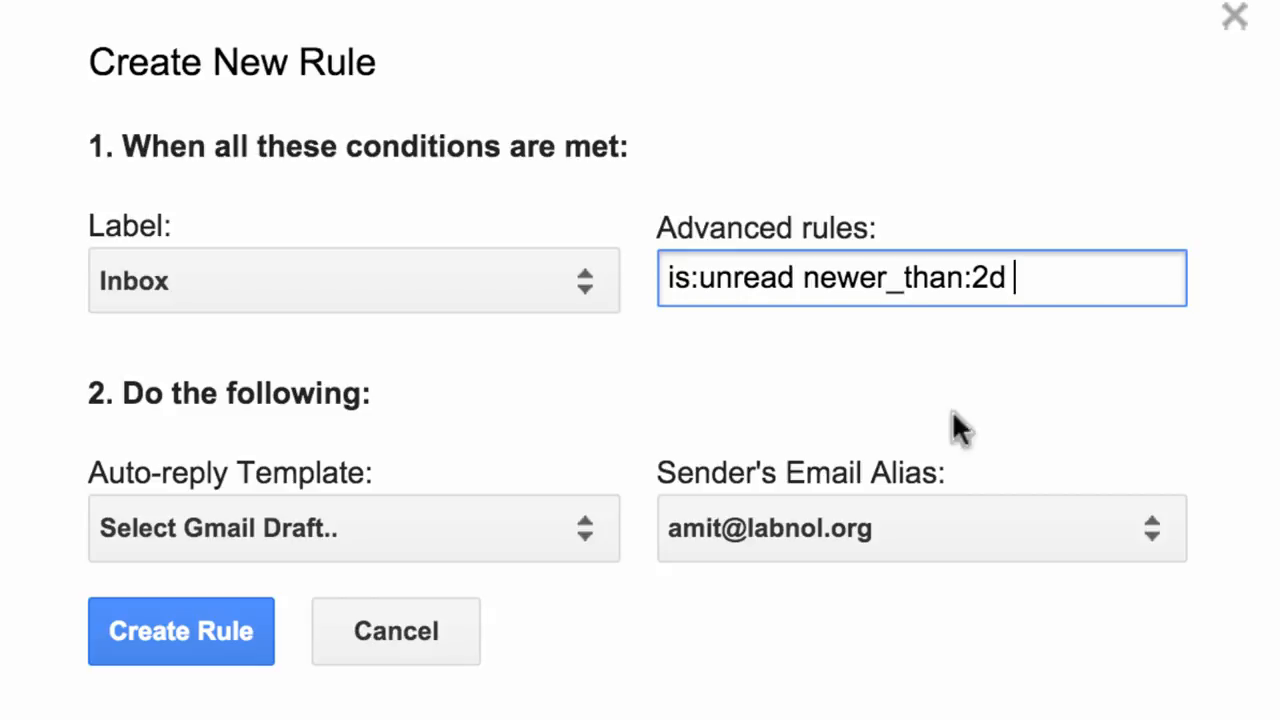
{"action": "type", "text": "guest post OR press release"}
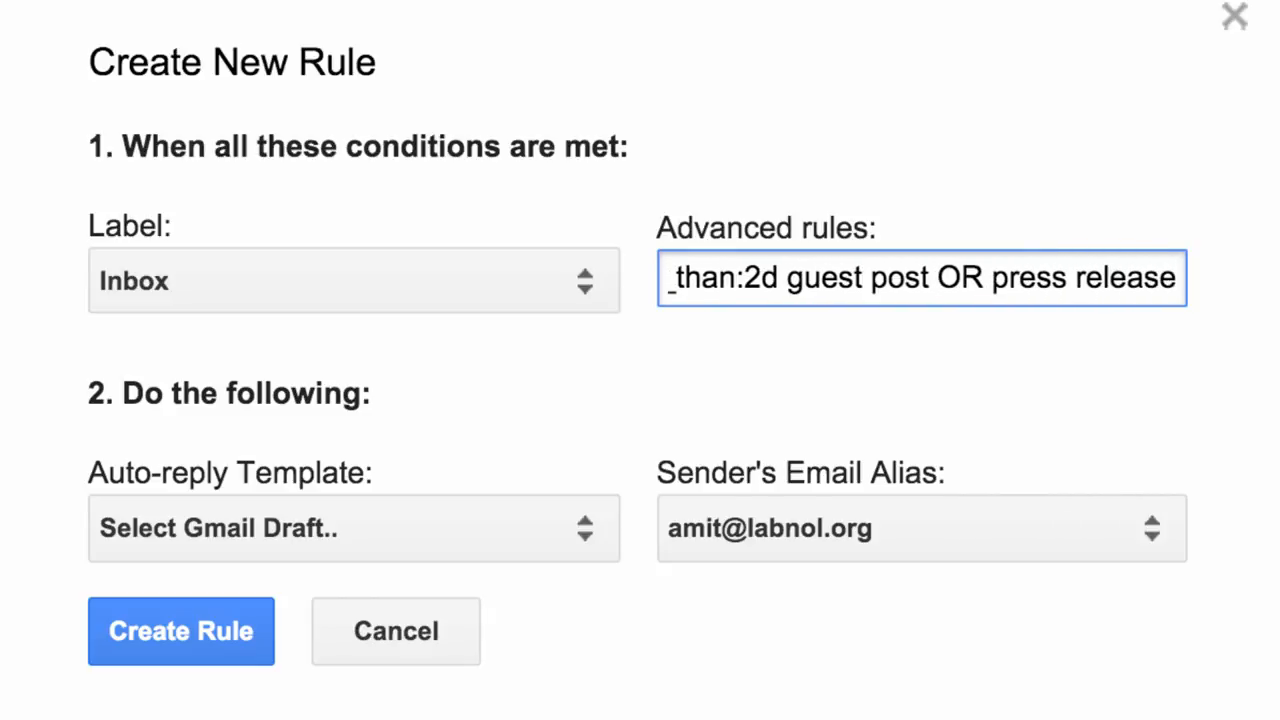
{"action": "left_click", "coordinate": [838, 306]}
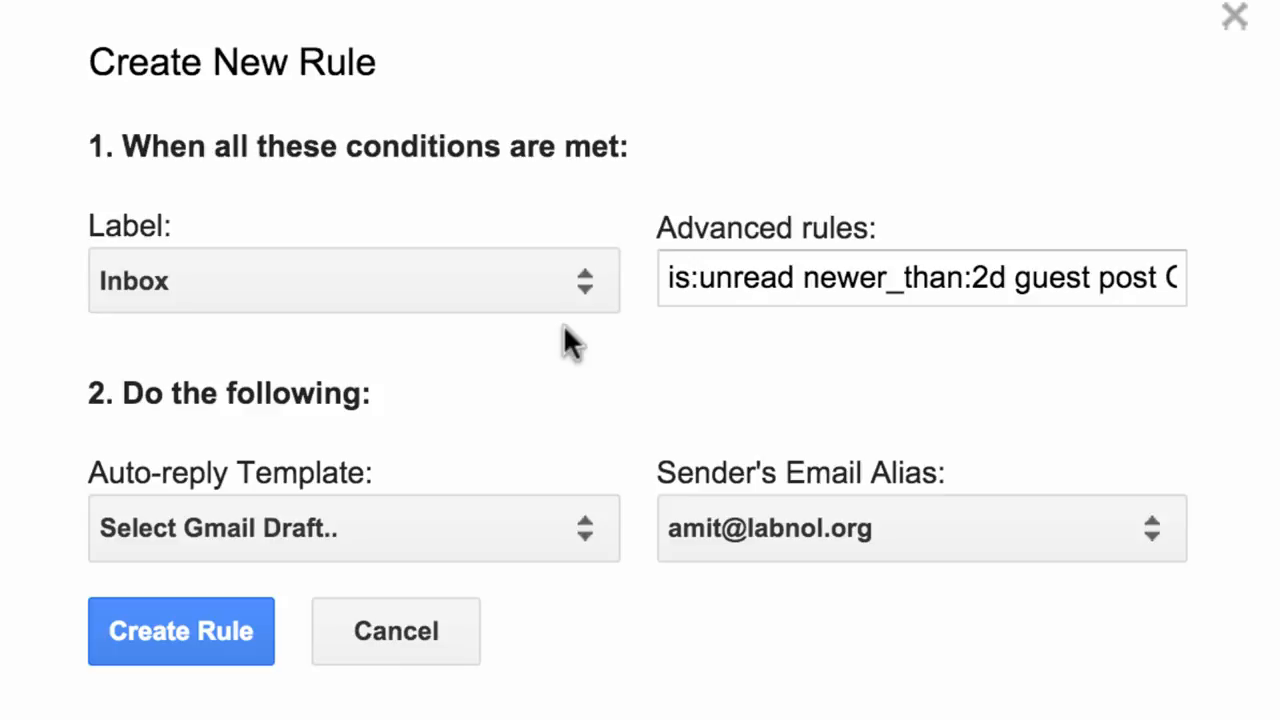
Choose the PR and Guest Post Requests draft as the auto-reply template and create the rule.
{"action": "left_click", "coordinate": [511, 533]}
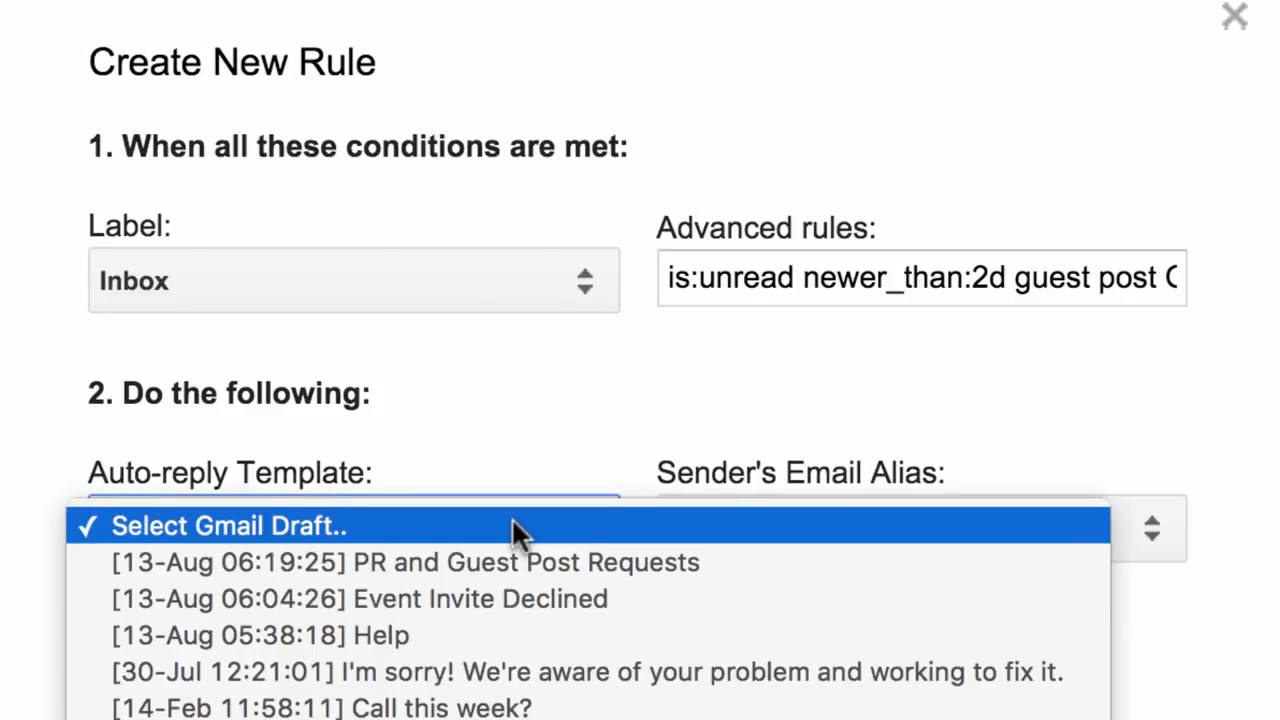
{"action": "left_click", "coordinate": [518, 562]}
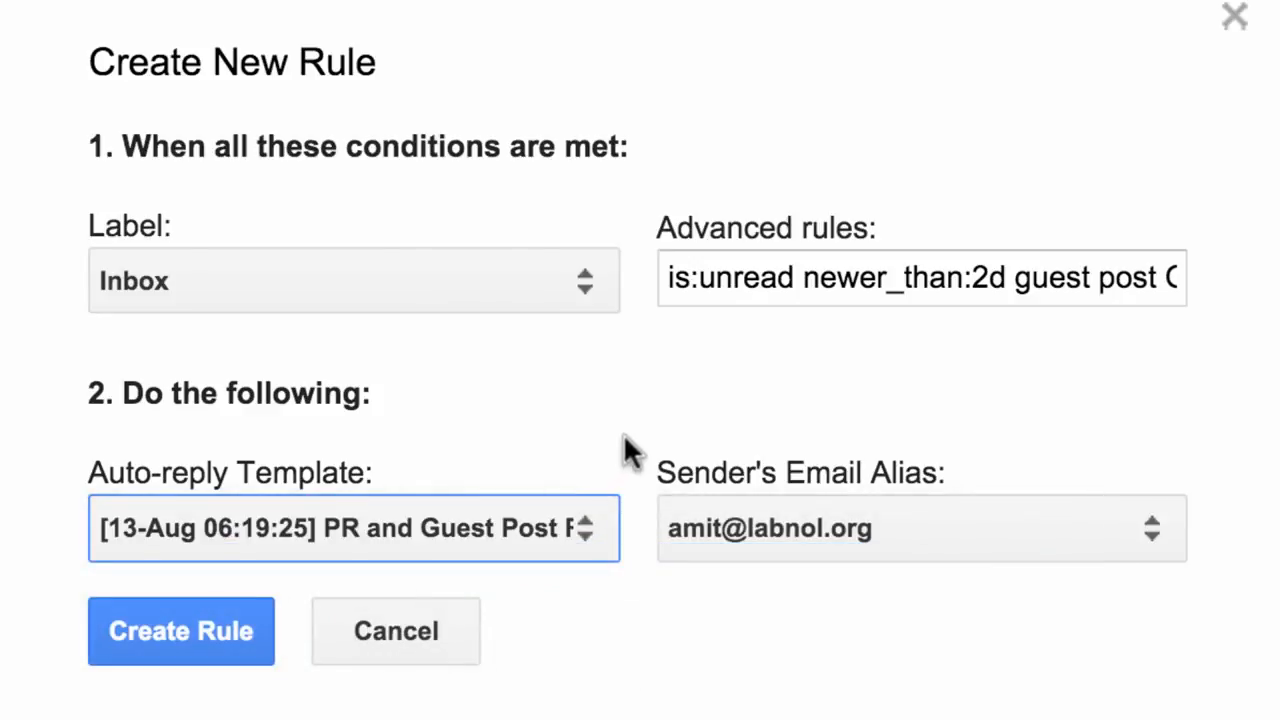
{"action": "left_click", "coordinate": [150, 635]}
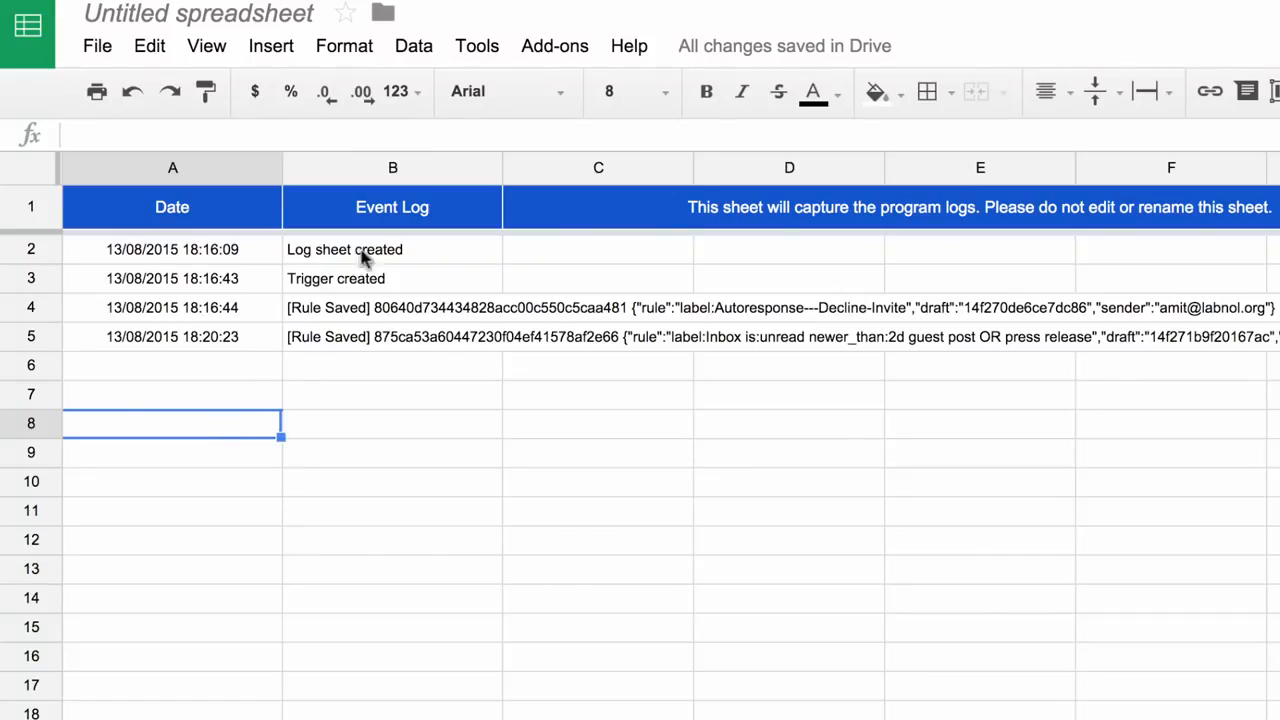
Manually run the label:Autoresponse---Decline-Invite rule from Manage Rules, then close the dialog.
{"action": "left_click", "coordinate": [538, 47]}
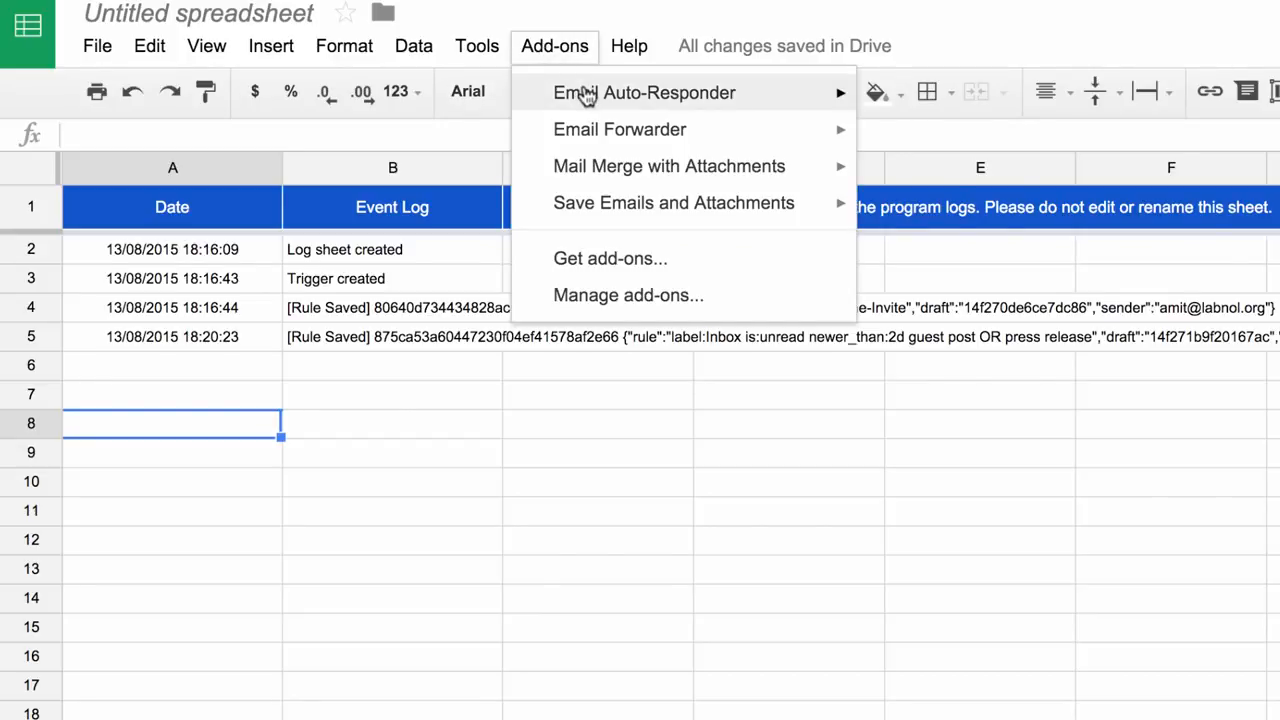
{"action": "mouse_move", "coordinate": [667, 84]}
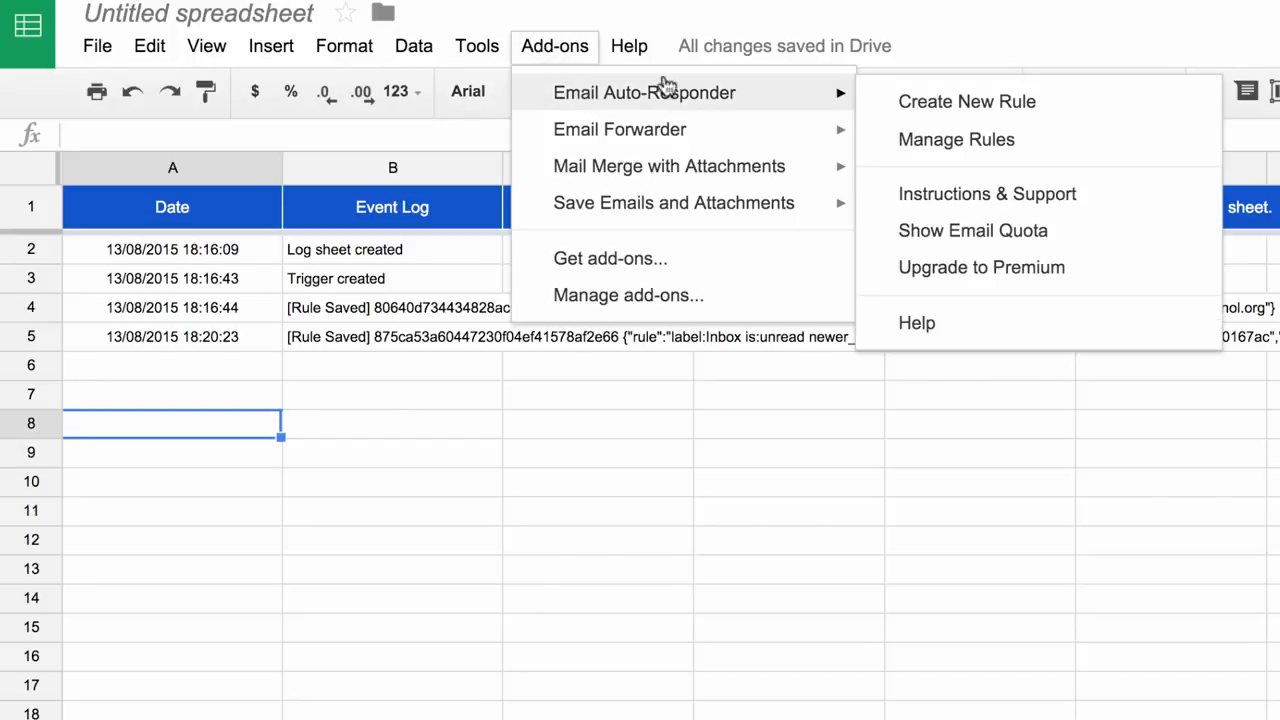
{"action": "left_click", "coordinate": [926, 138]}
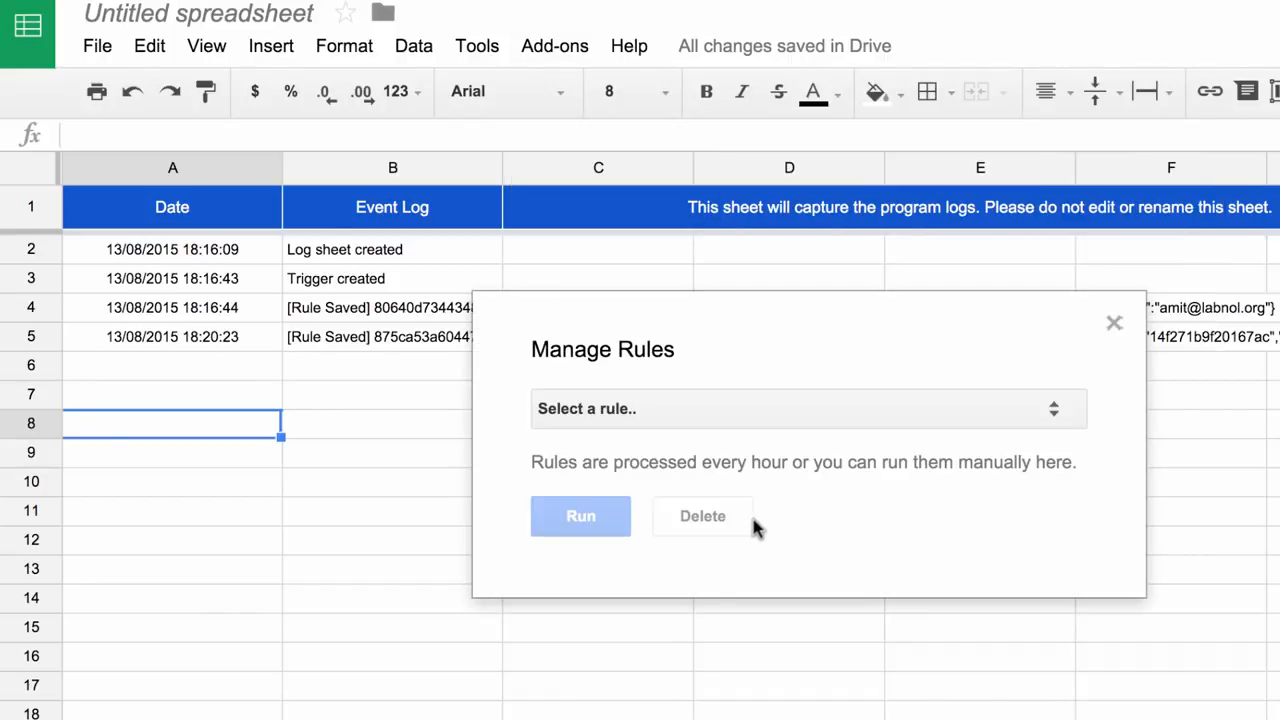
{"action": "left_click", "coordinate": [812, 427]}
{"action": "left_click", "coordinate": [815, 429]}
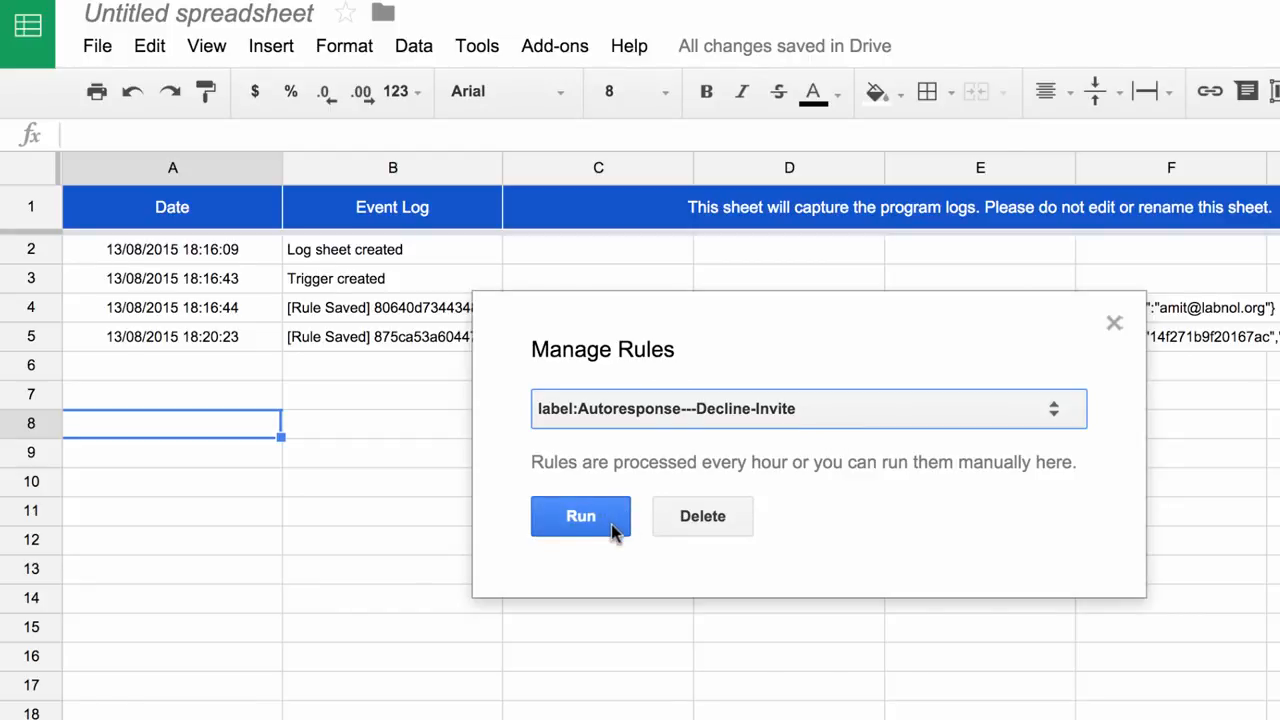
{"action": "left_click", "coordinate": [611, 524]}
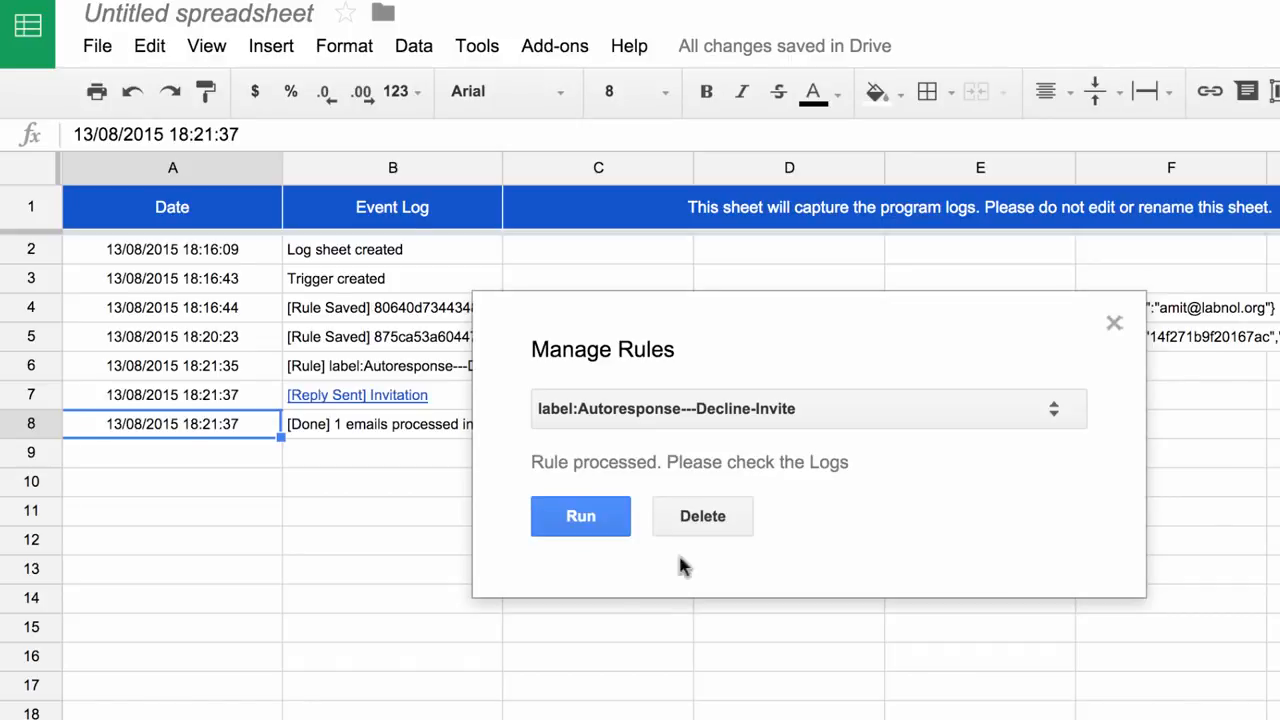
{"action": "left_click", "coordinate": [1114, 326]}
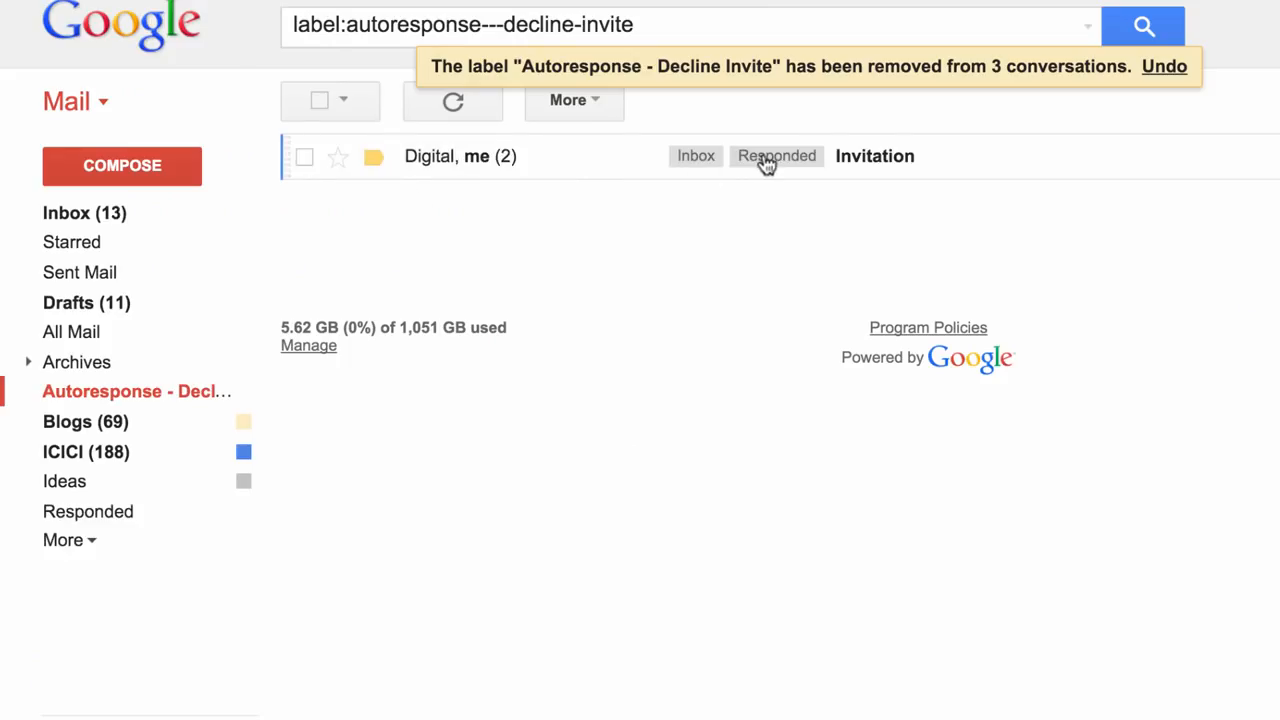
Open the responded Invitation conversation in Gmail to check the automatic reply.
{"action": "left_click", "coordinate": [947, 163]}
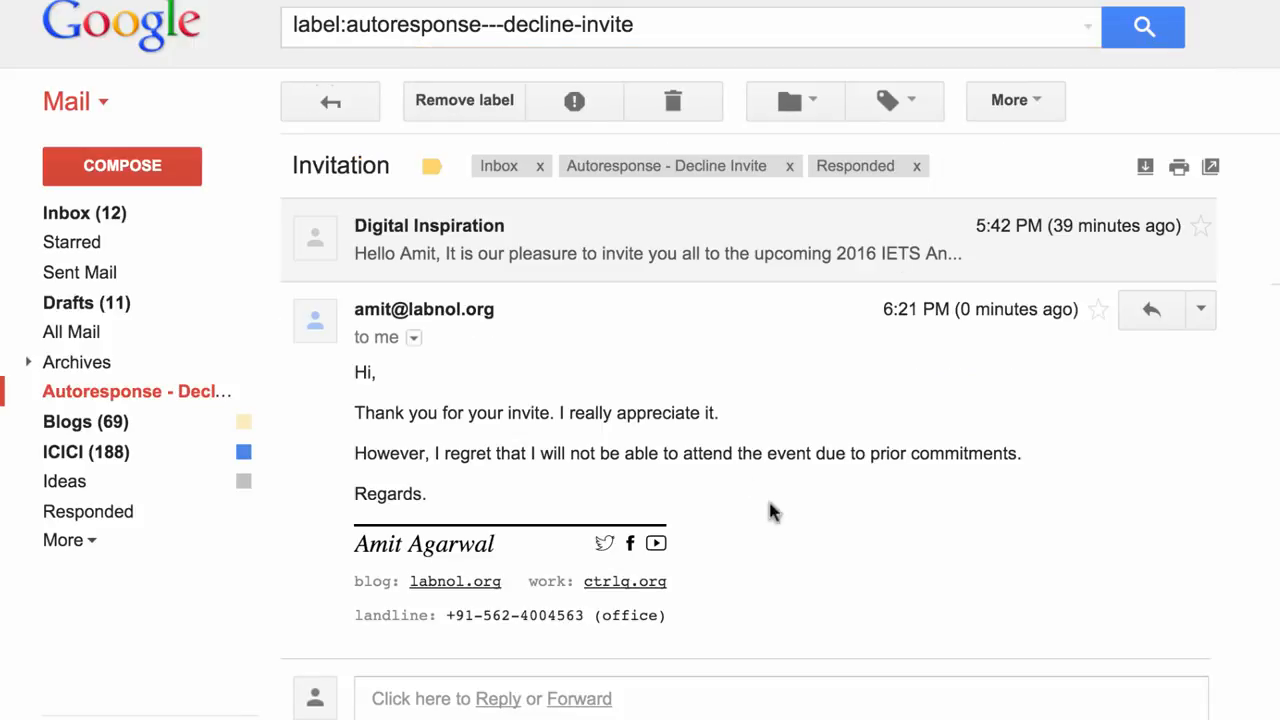